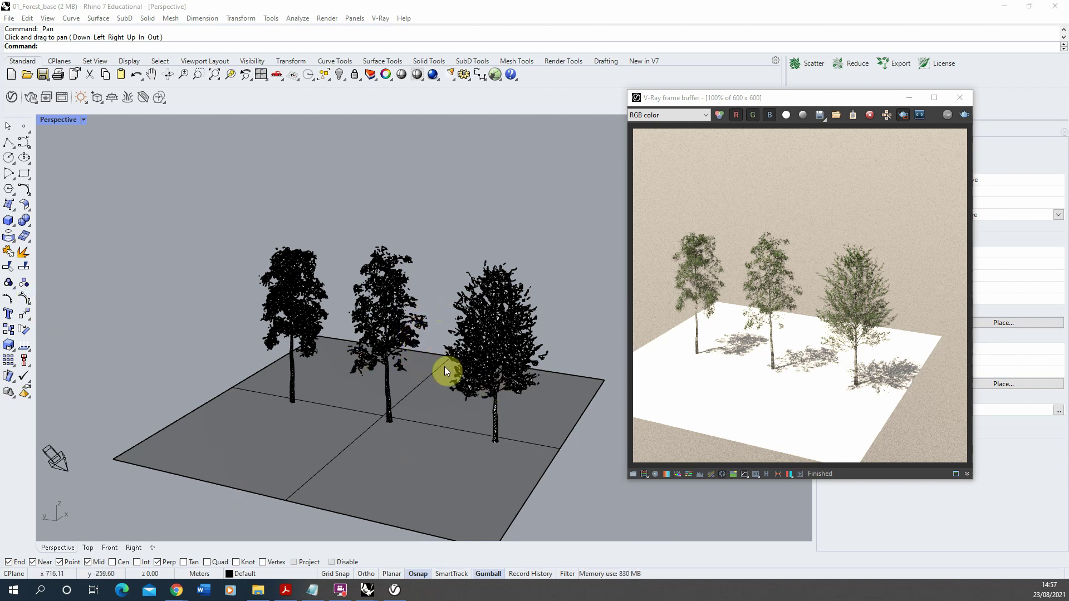
- Scroll the food4Rhino RhinoGrow page down to its Downloads table
scroll(479, 367, up, 3)
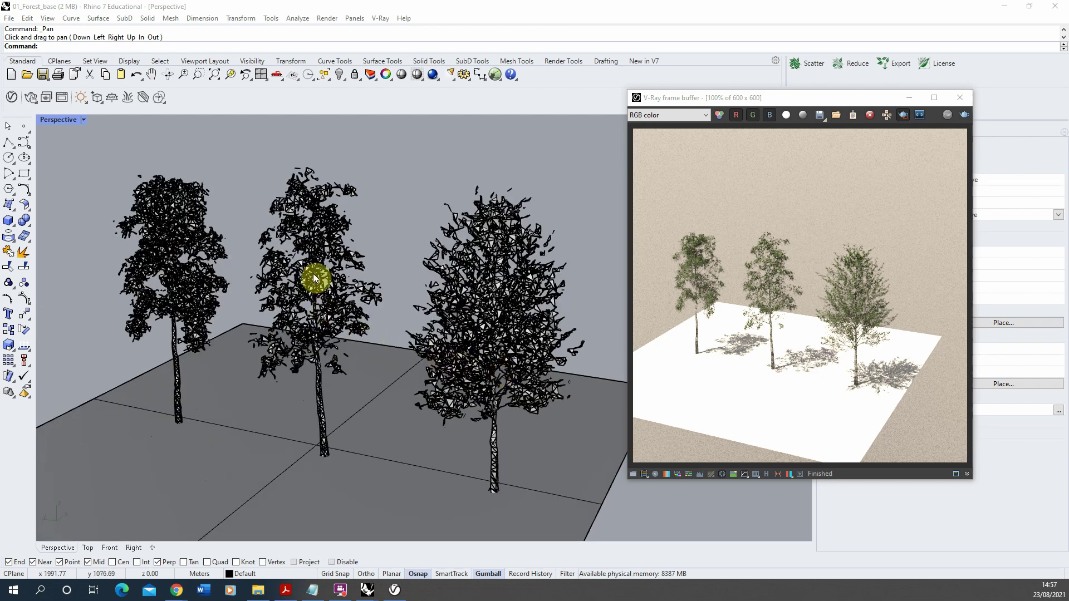
scroll(319, 319, up, 3)
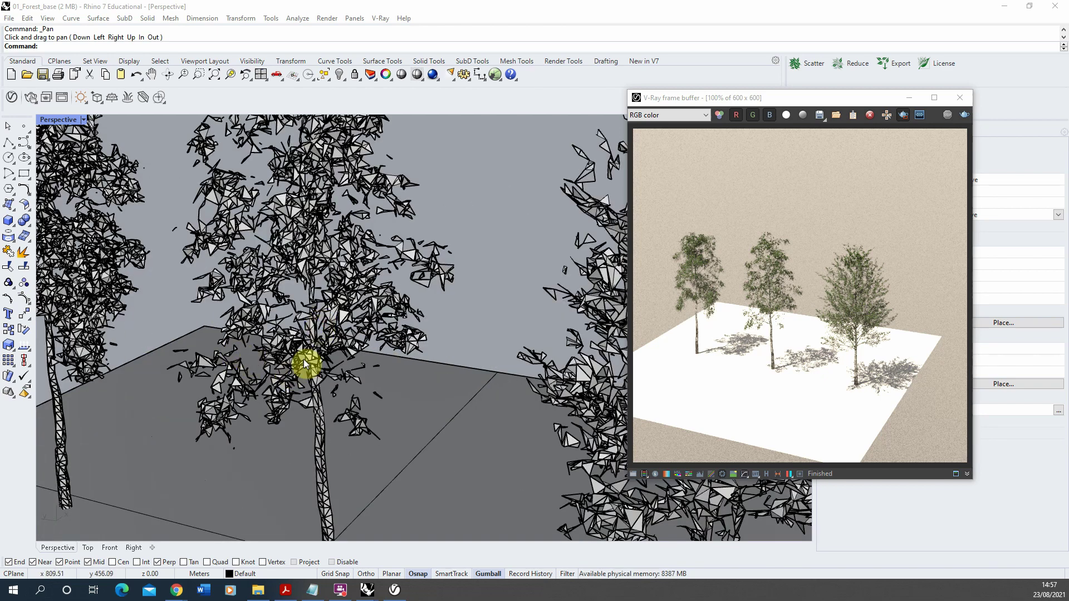
right_drag(305, 365, 346, 349)
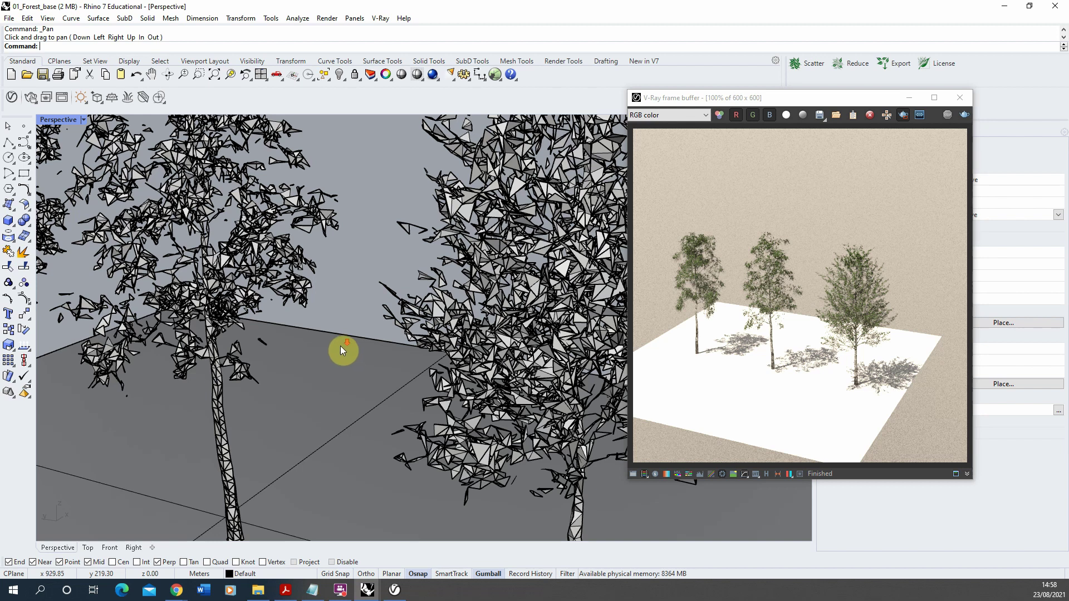
scroll(332, 351, down, 5)
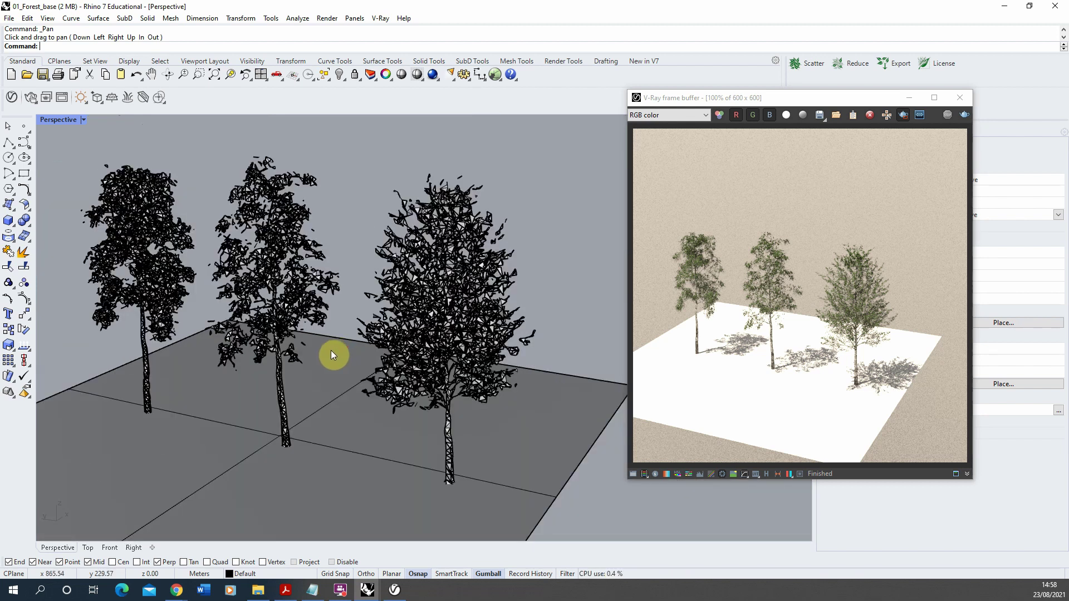
scroll(271, 336, down, 5)
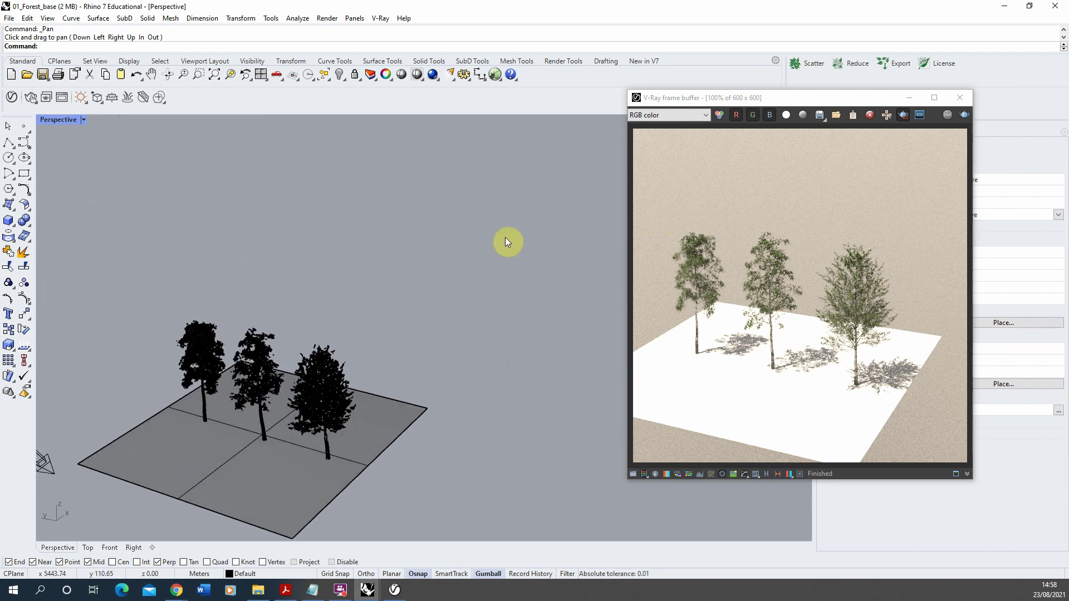
scroll(234, 404, up, 4)
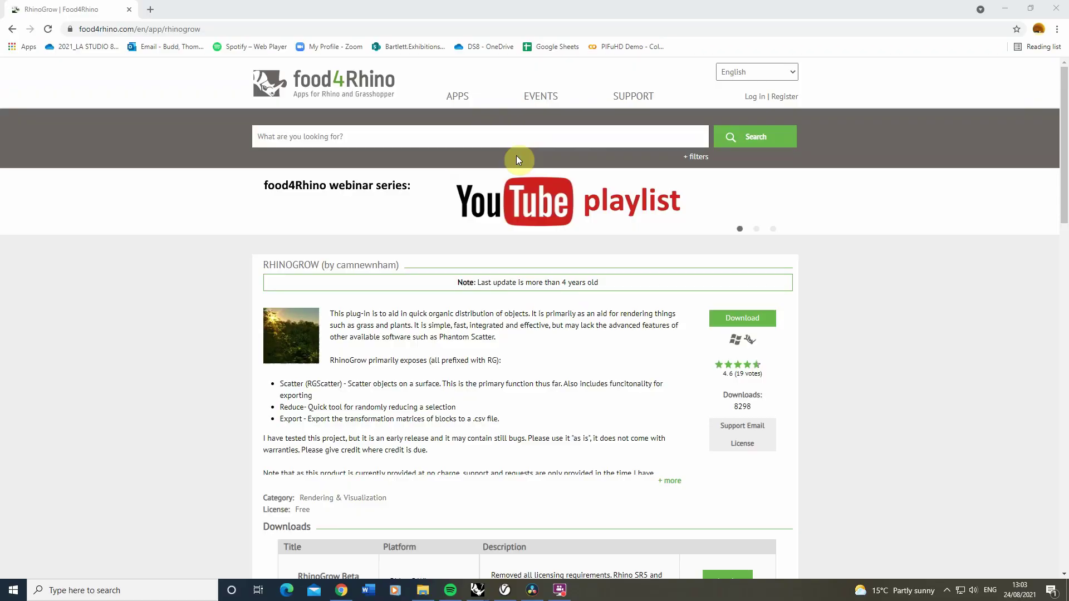
scroll(517, 160, down, 4)
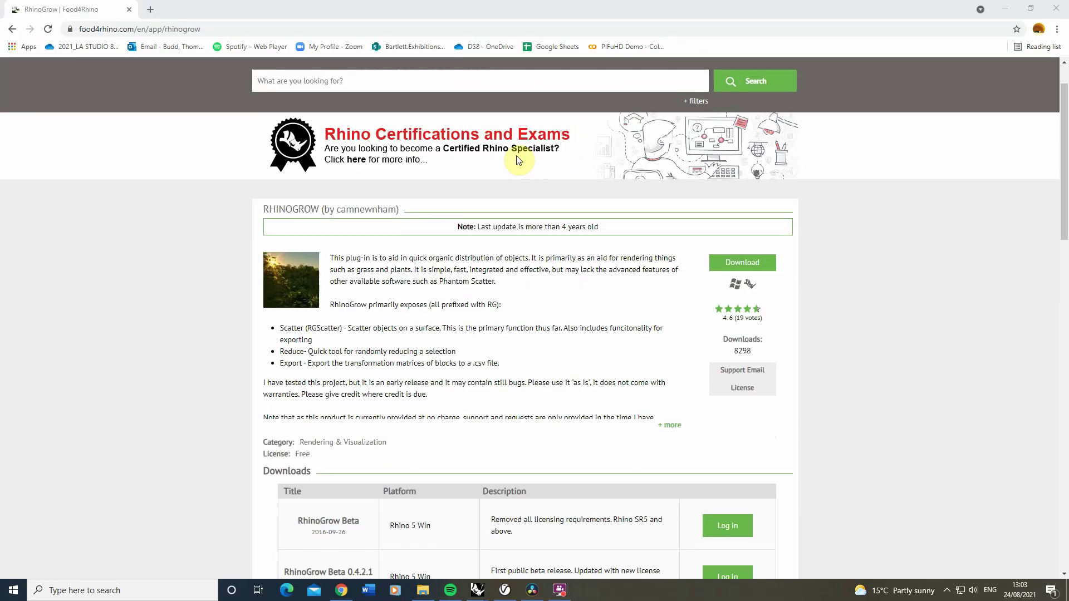
scroll(517, 159, down, 2)
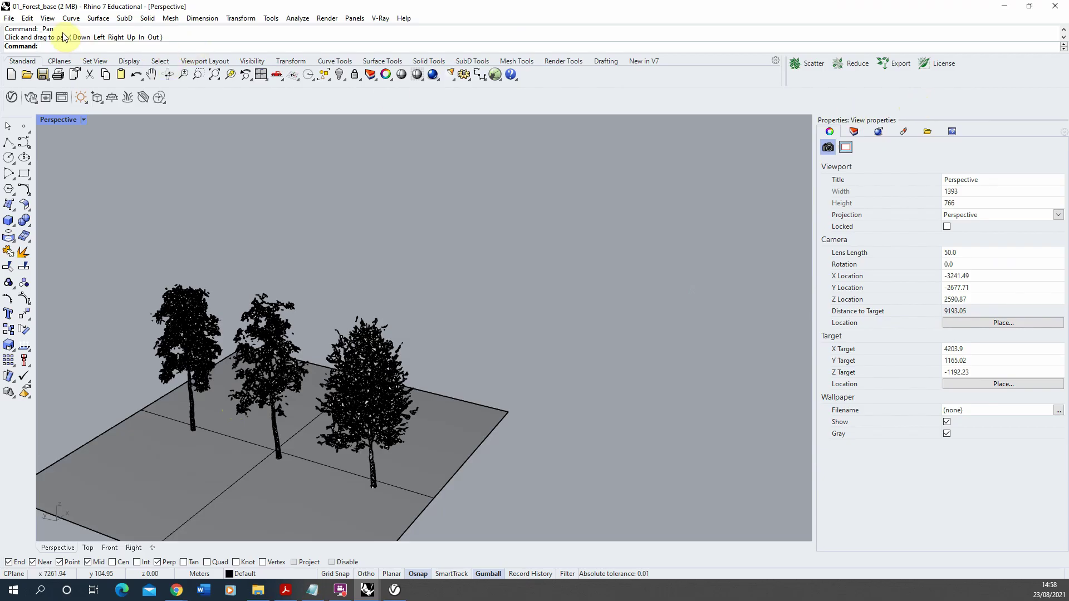
- Install the RhinoGrow .rhp plug-in file through Document Properties > Plug-ins
click(10, 18)
click(64, 222)
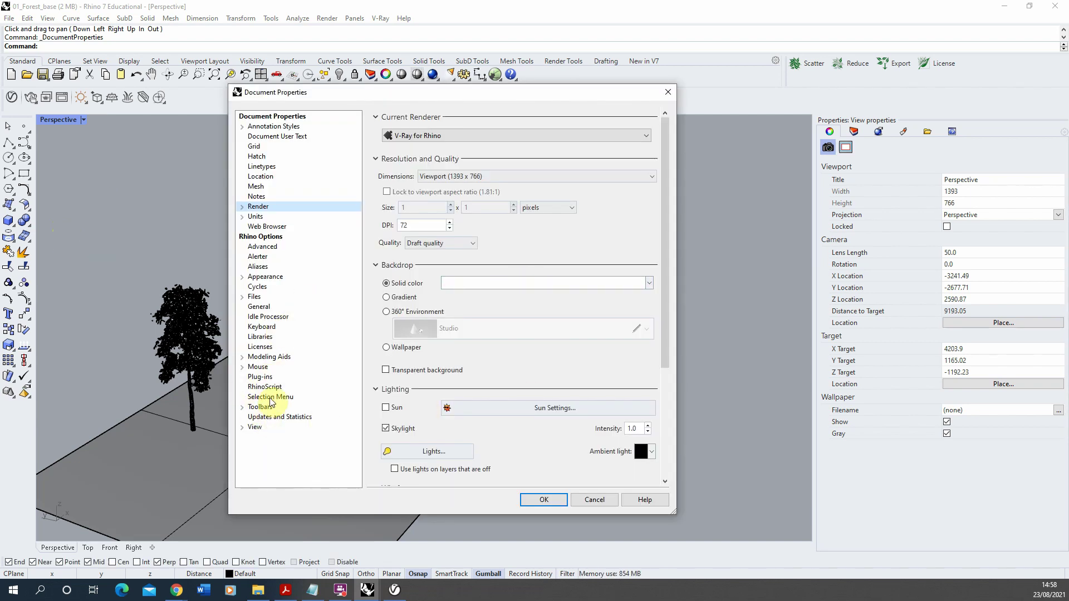
click(260, 376)
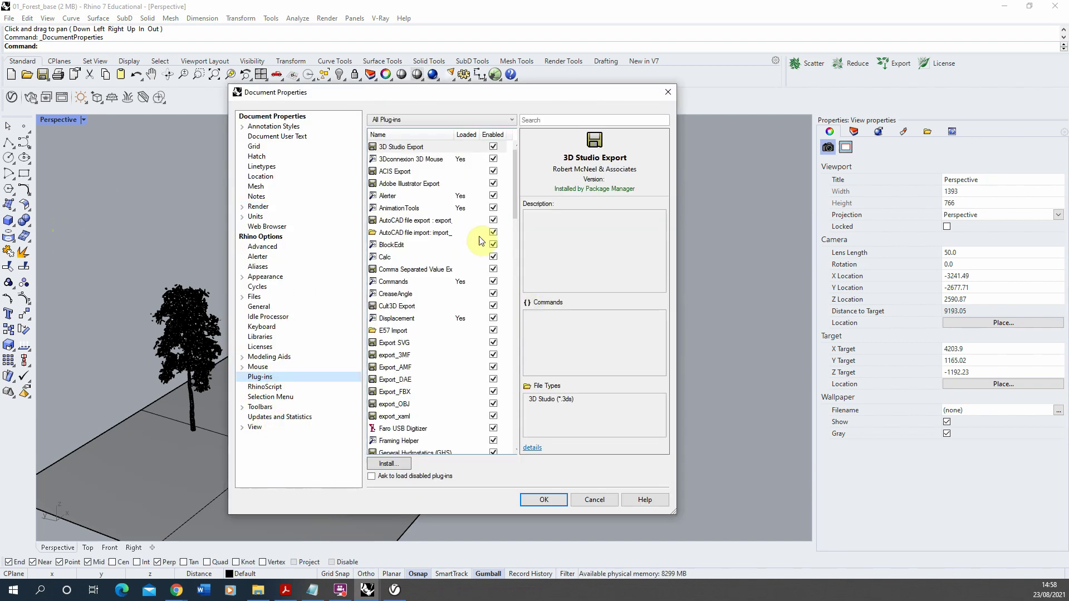
click(389, 464)
click(230, 106)
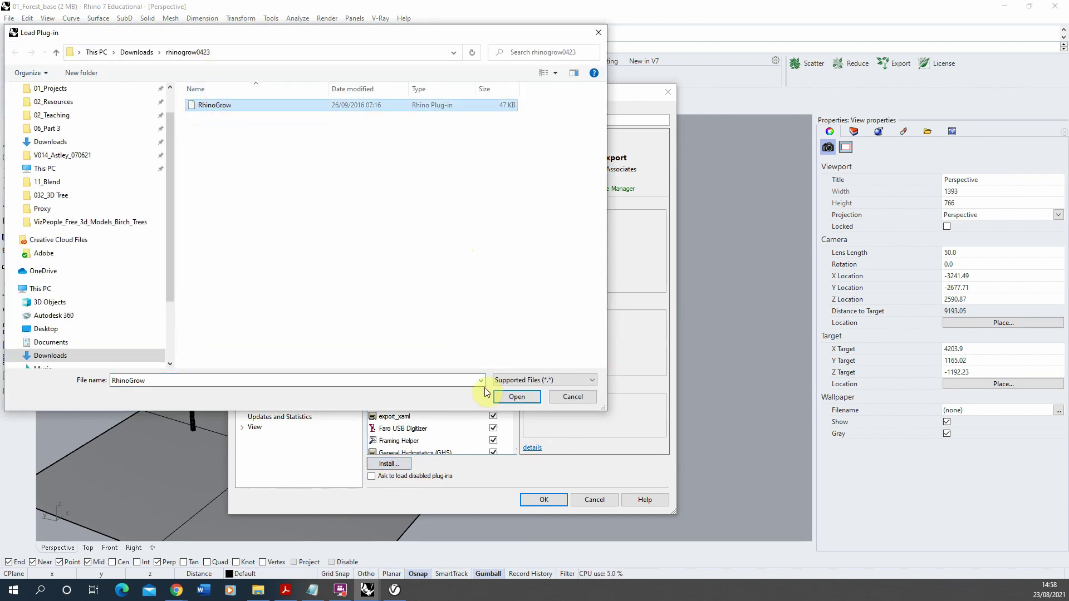
click(582, 399)
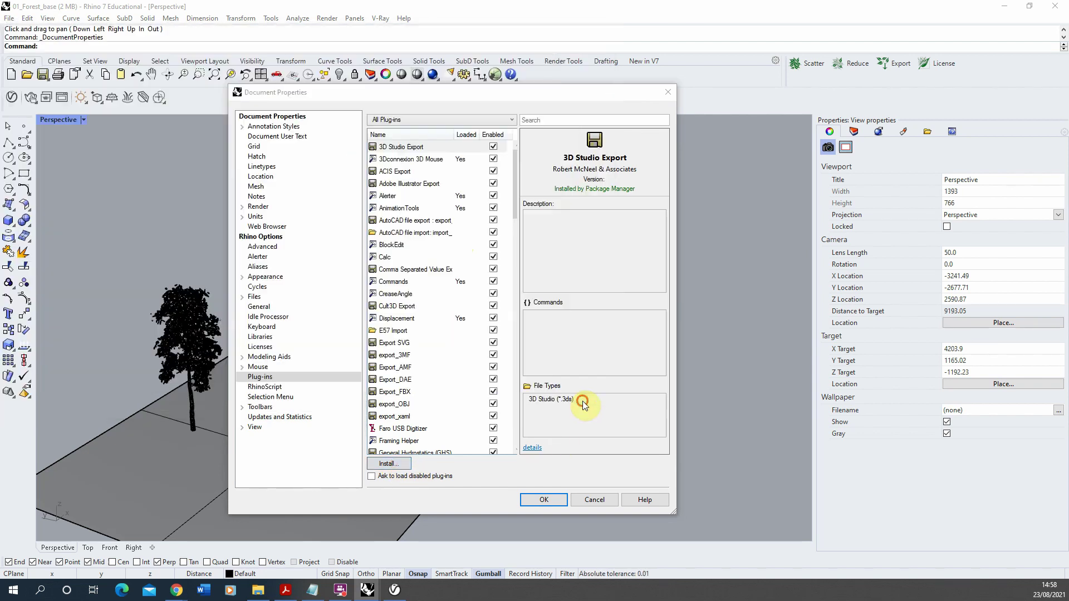
click(544, 500)
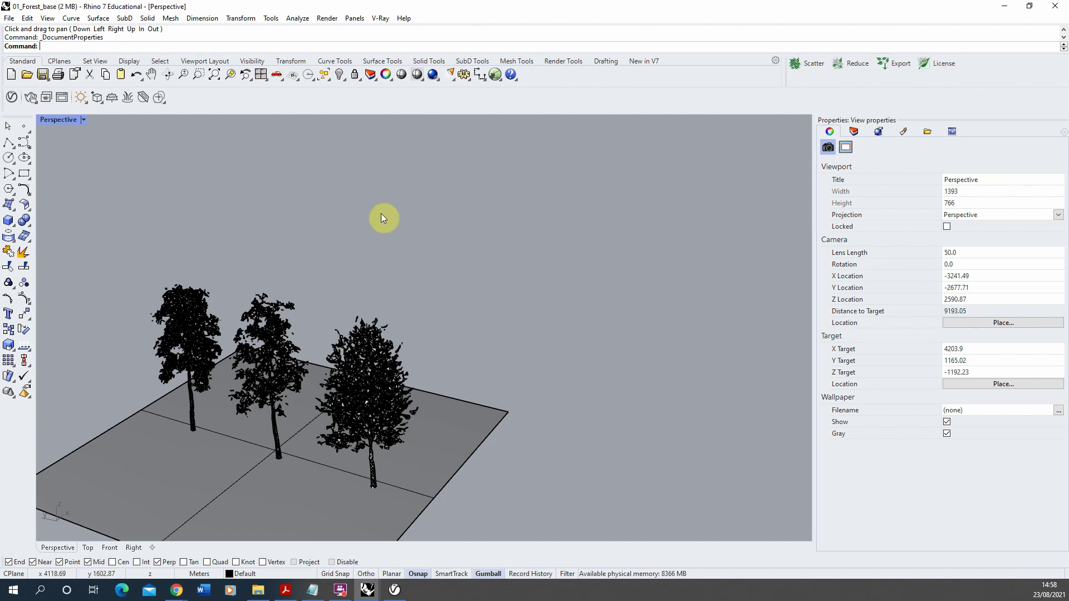
click(271, 19)
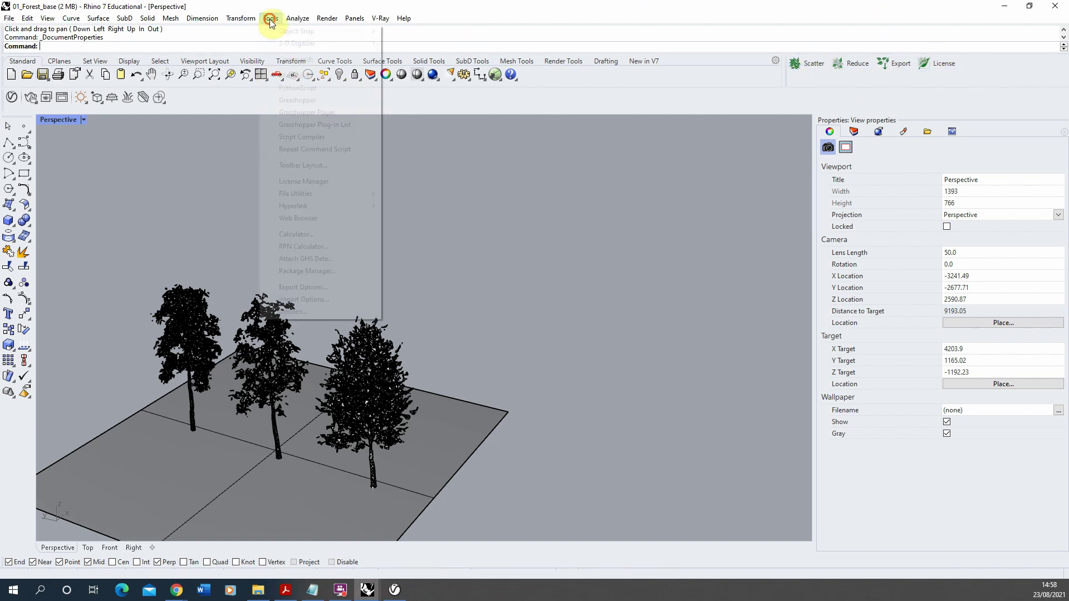
click(301, 166)
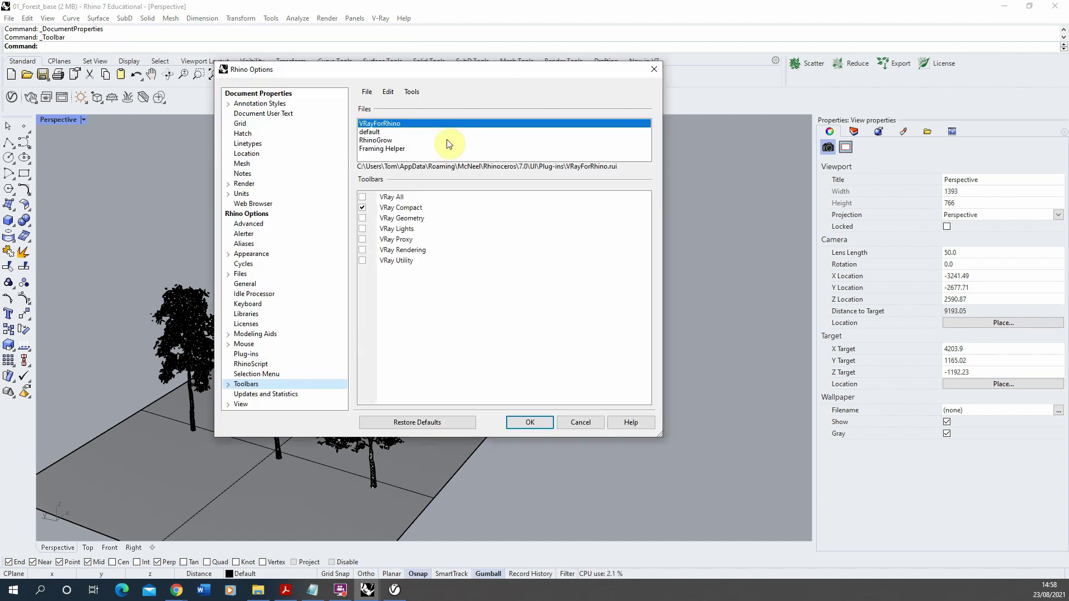
click(374, 141)
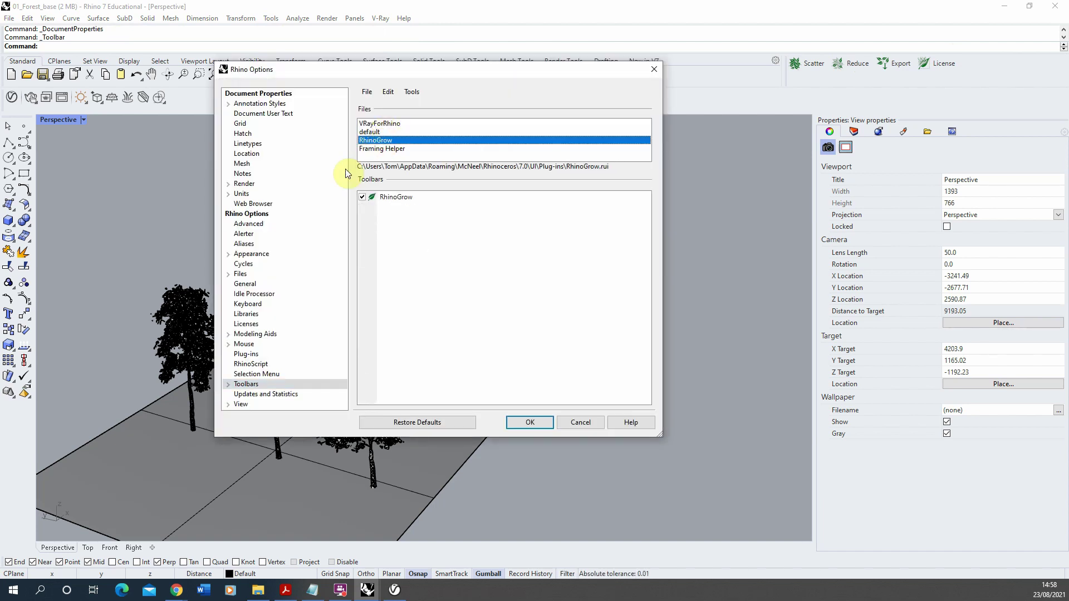
click(529, 423)
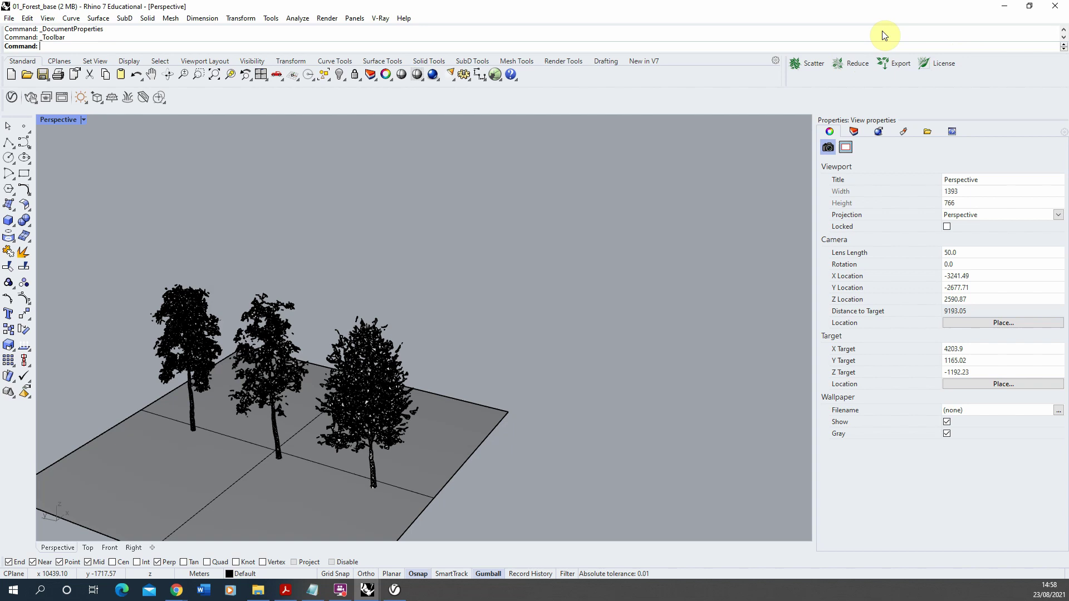
scroll(356, 250, down, 2)
- Draw a large corner-to-corner plane surface and shift it left beside the three-tree plot
right_drag(355, 251, 351, 245)
scroll(353, 256, down, 2)
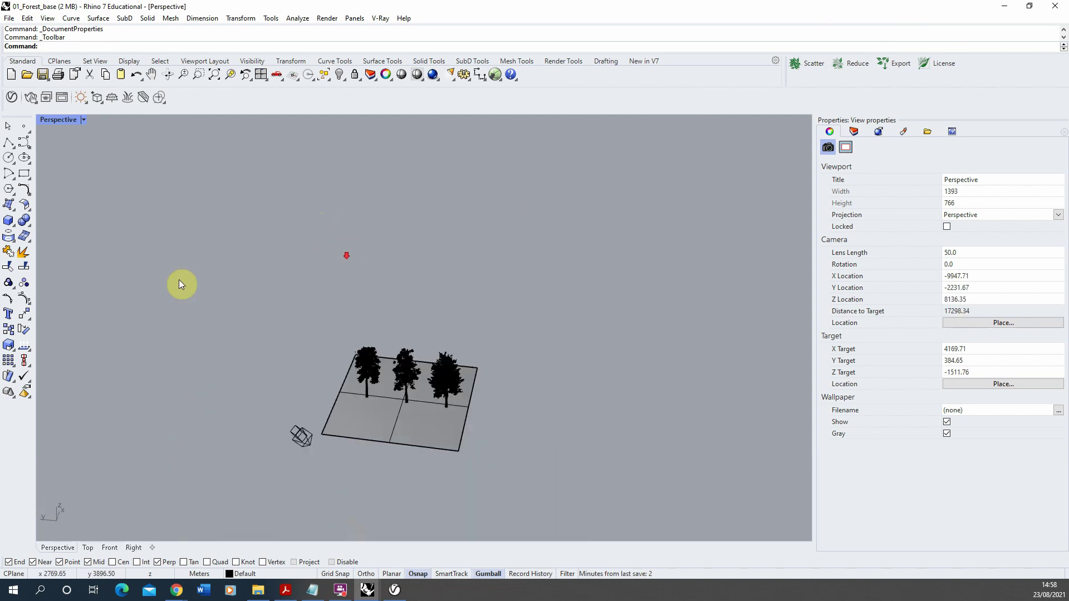
click(15, 212)
click(41, 226)
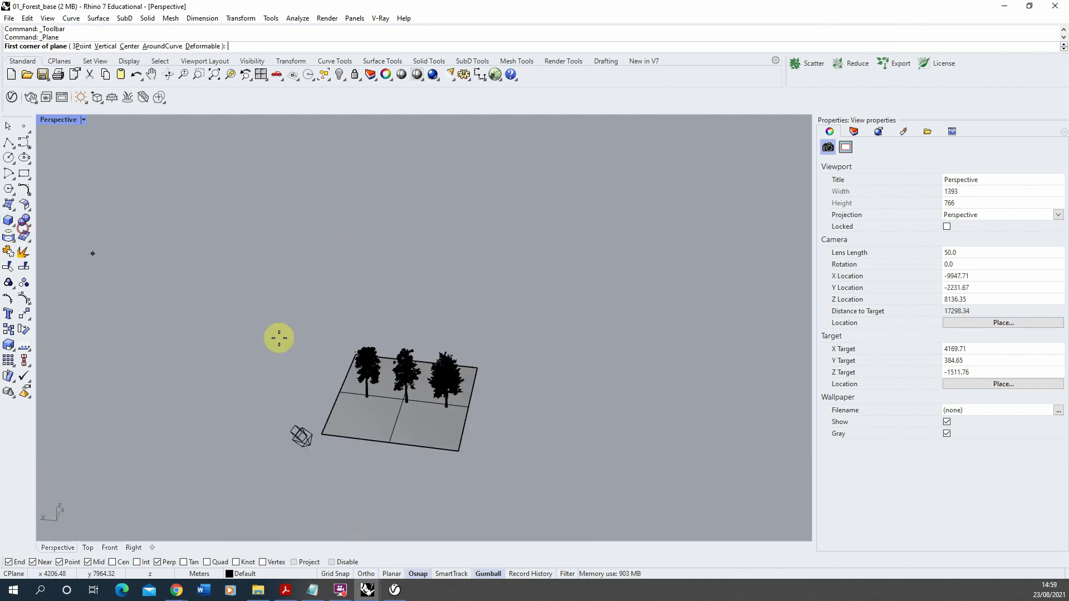
scroll(330, 353, down, 2)
click(239, 335)
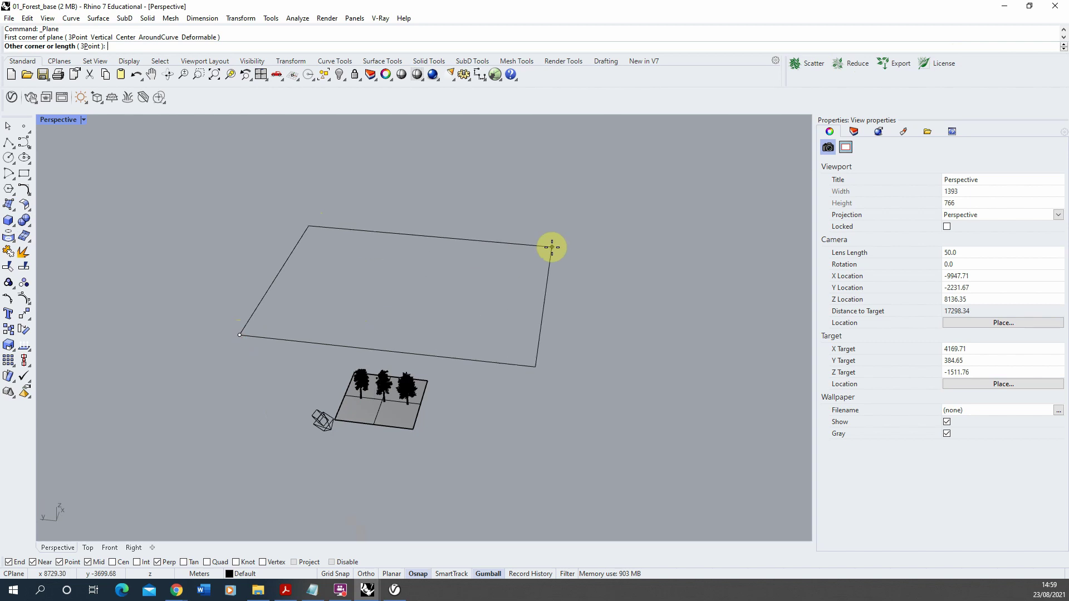
click(681, 163)
drag(533, 231, 418, 254)
scroll(390, 205, up, 3)
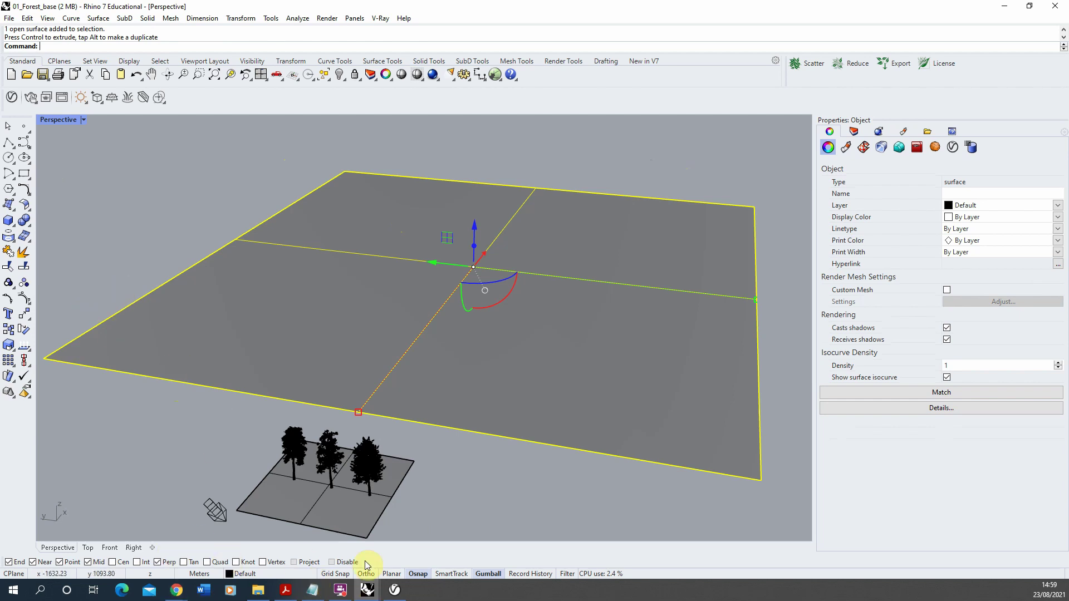
- Apply the V-Ray Generic grass material to the large ground plane
click(395, 591)
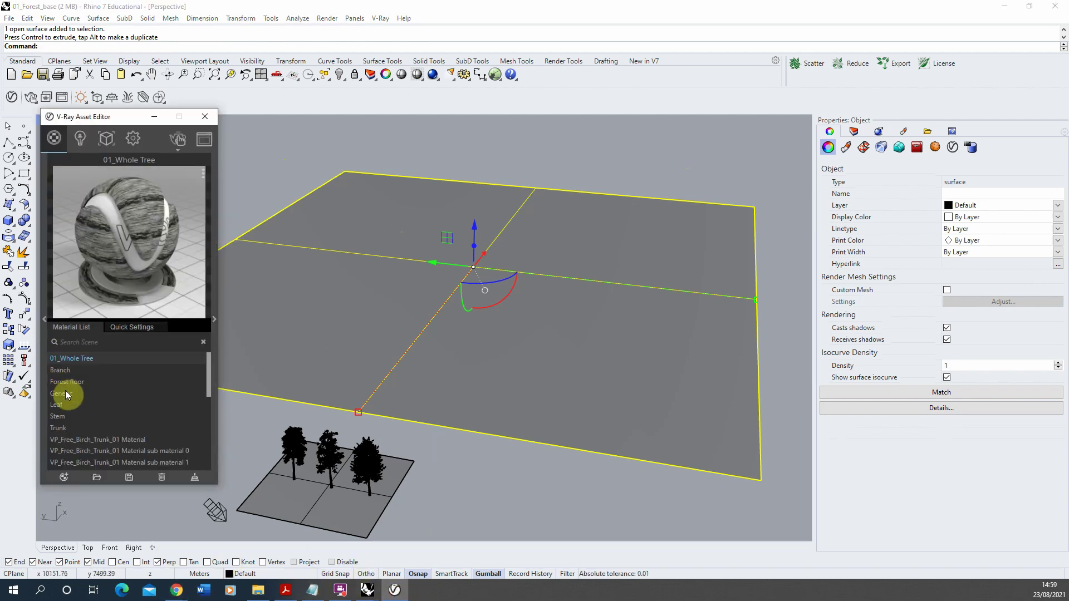
click(89, 393)
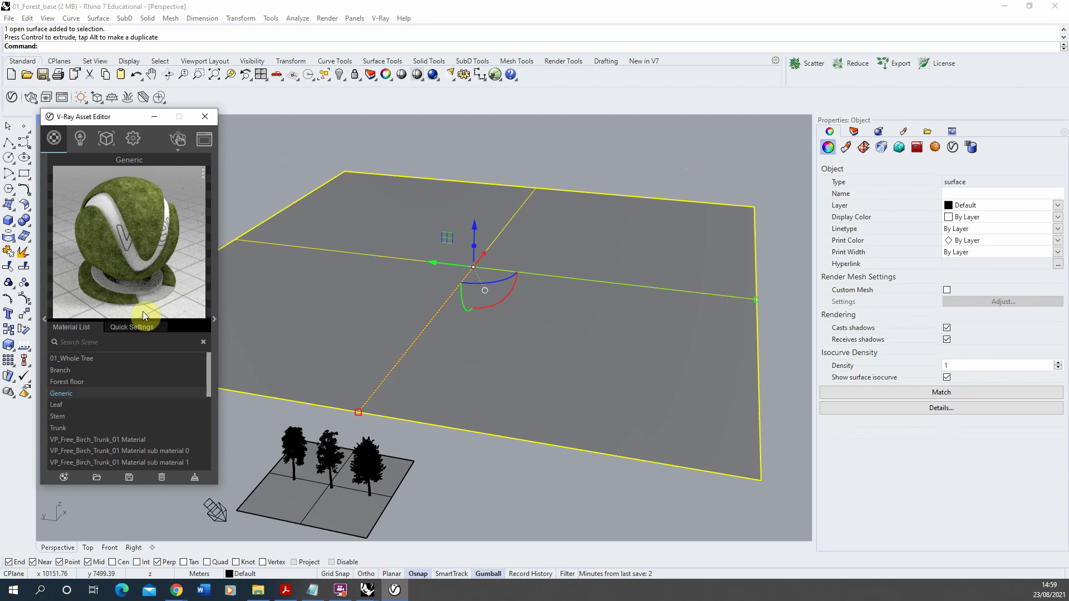
right_click(86, 391)
click(117, 296)
- Give the ground plane box texture mapping, then minimize the V-Ray Asset Editor
click(864, 147)
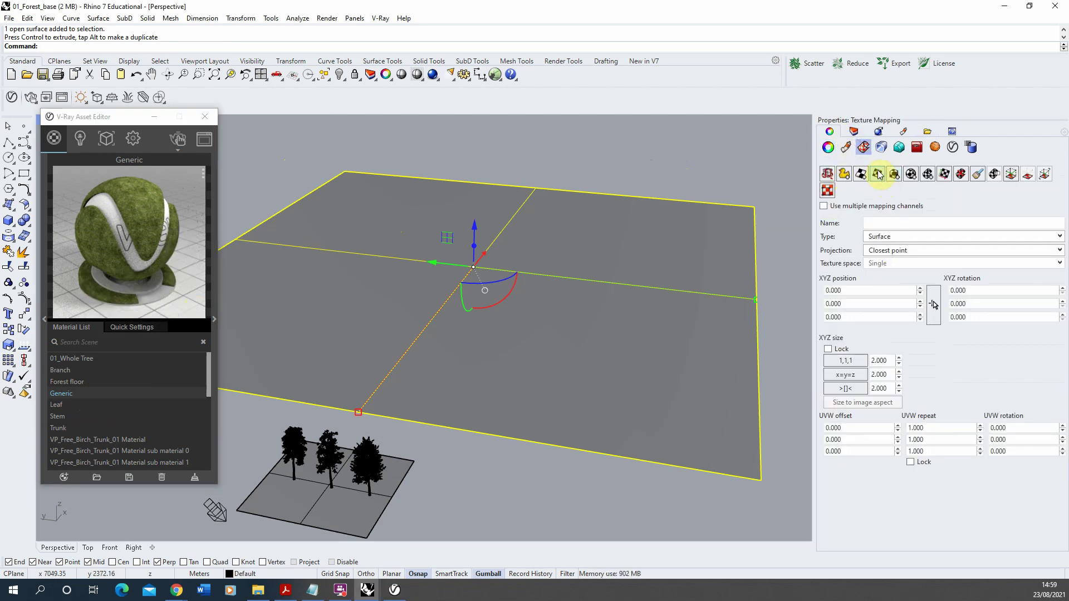
click(890, 174)
click(500, 366)
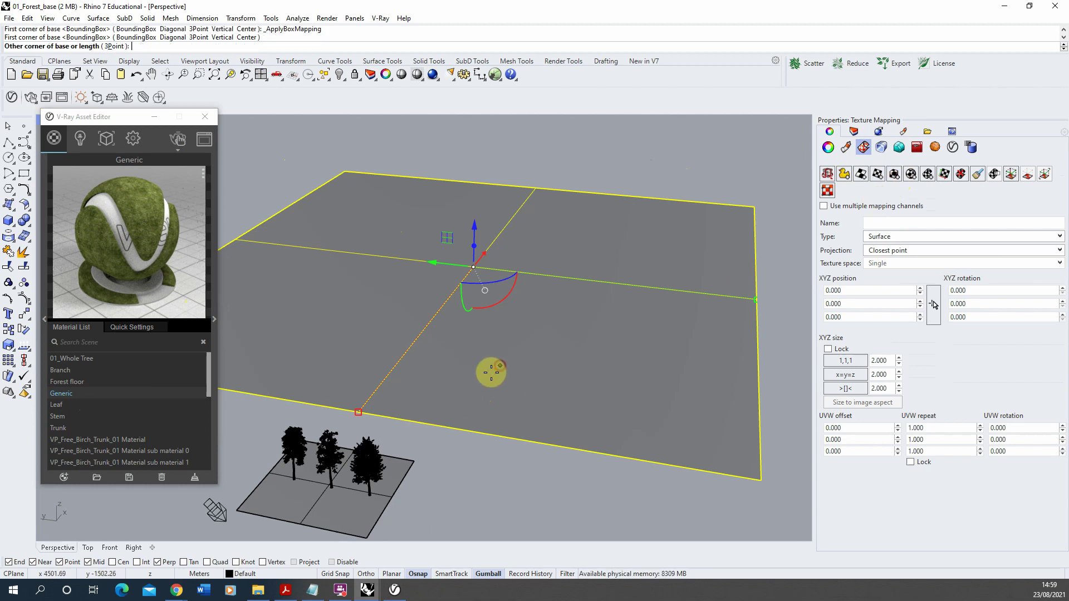
click(452, 378)
click(452, 343)
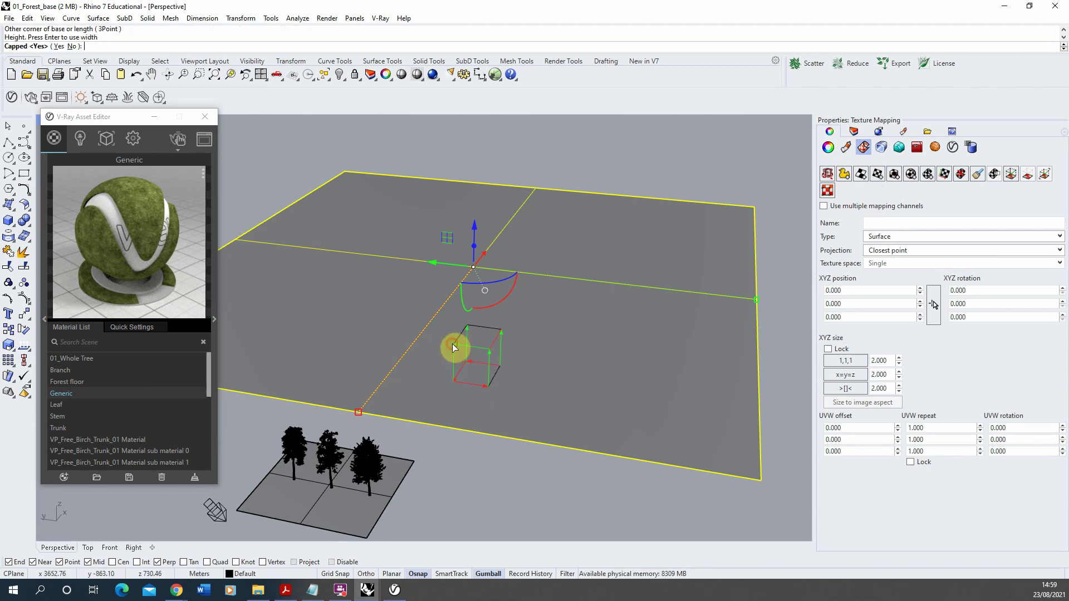
click(553, 163)
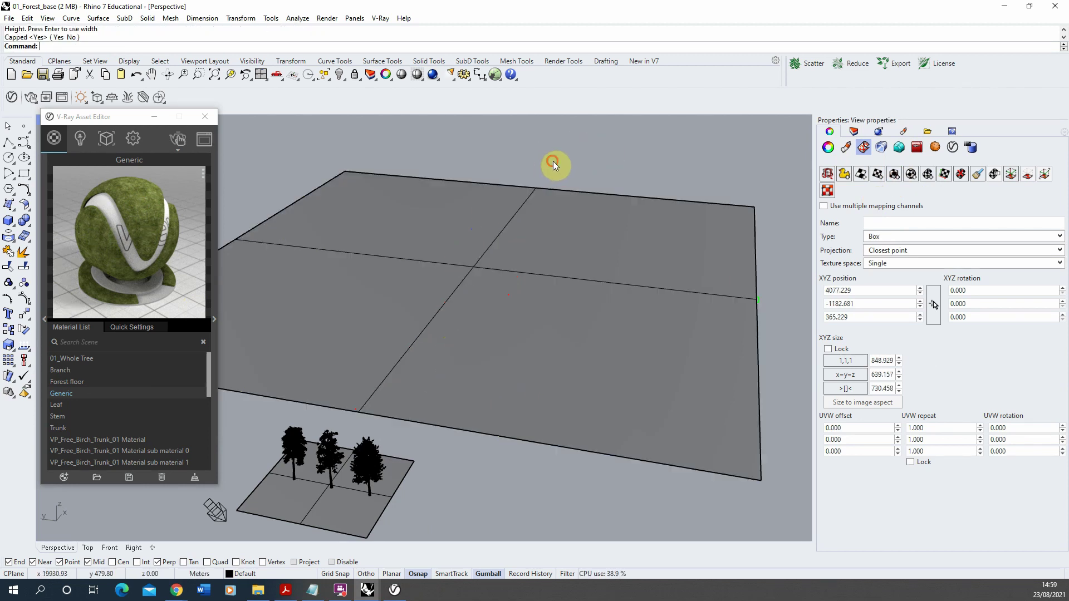
right_drag(457, 275, 373, 216)
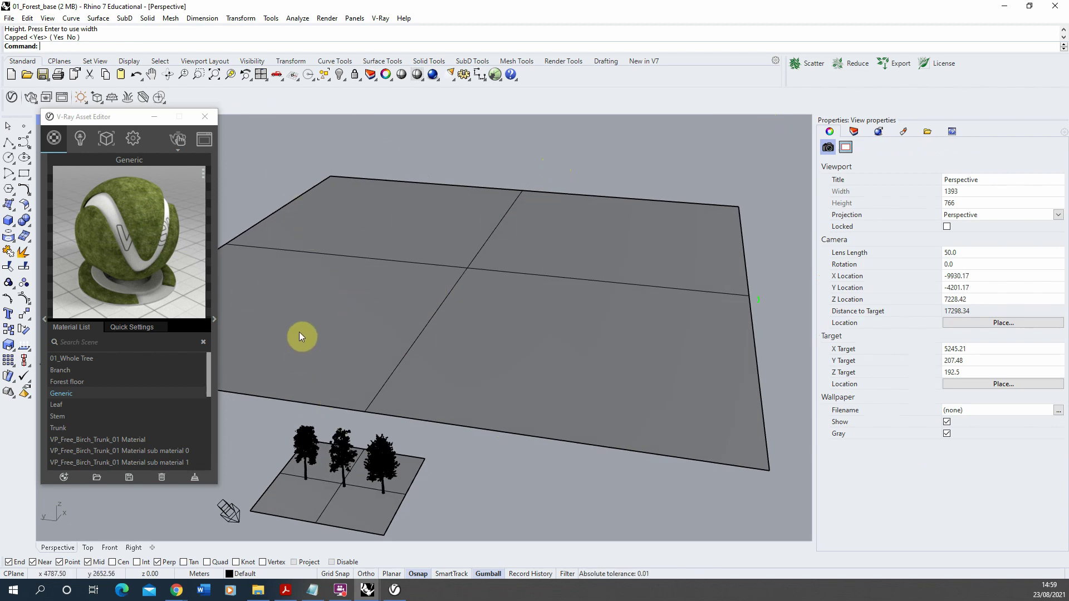
click(154, 118)
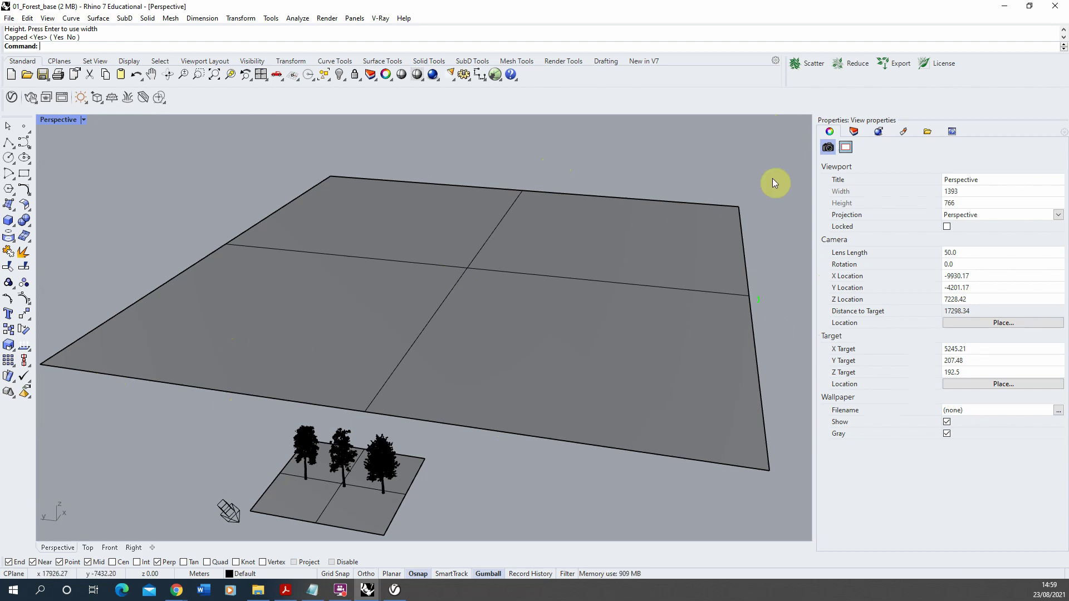
- Open RhinoGrow Scatter and set the large plane surface as the base geometry
click(802, 64)
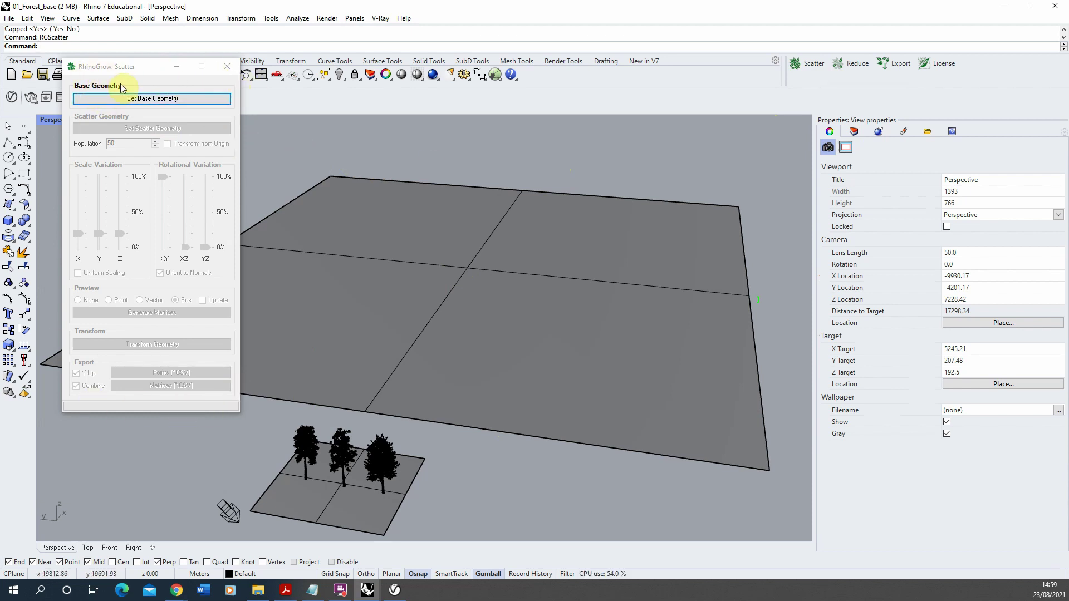
drag(134, 64, 109, 62)
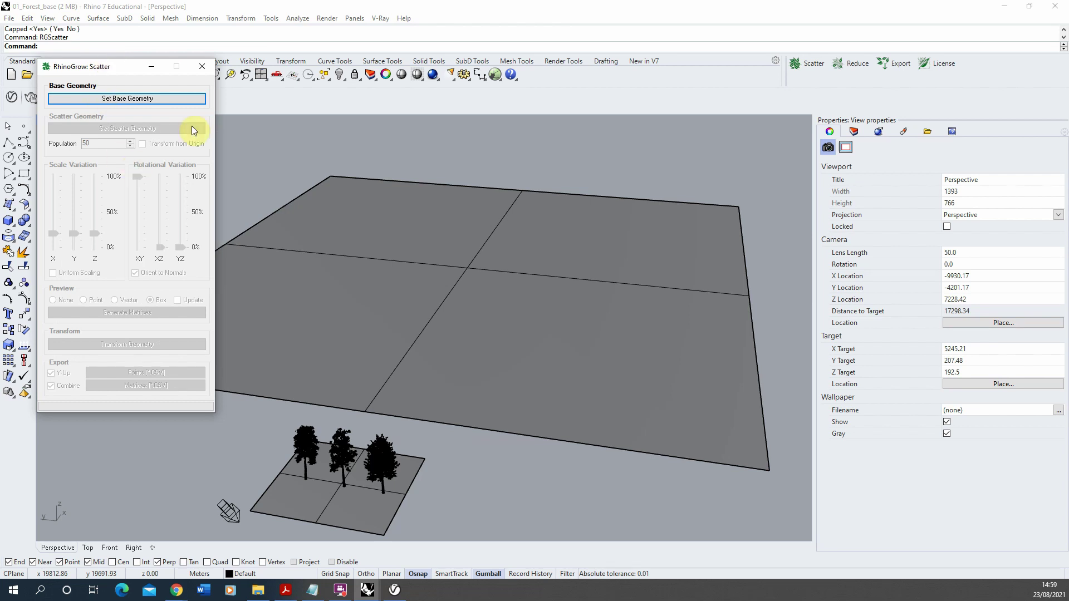
click(127, 99)
click(497, 257)
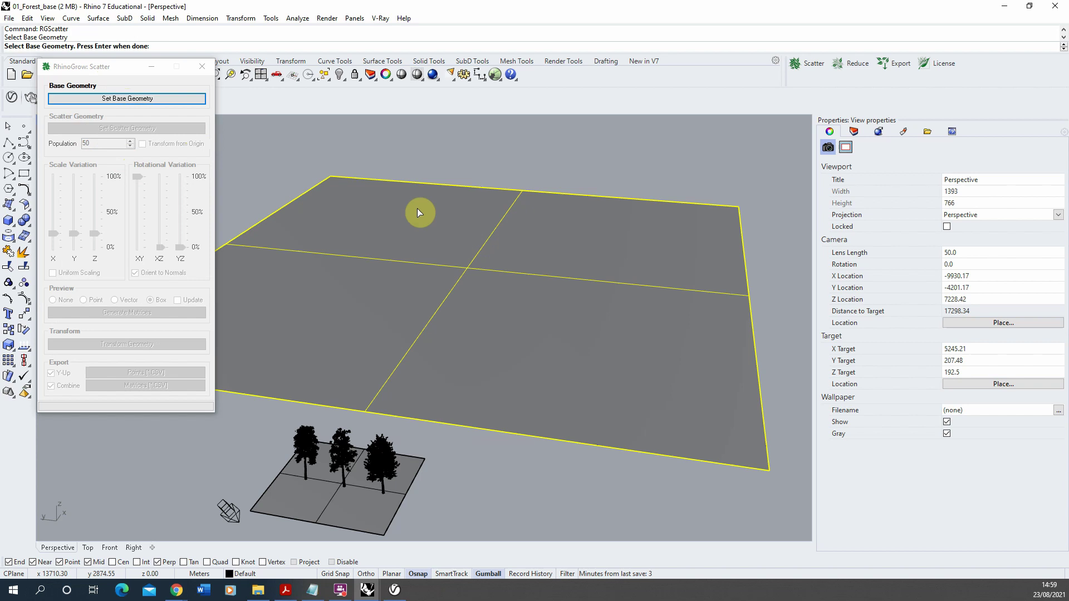
key(Return)
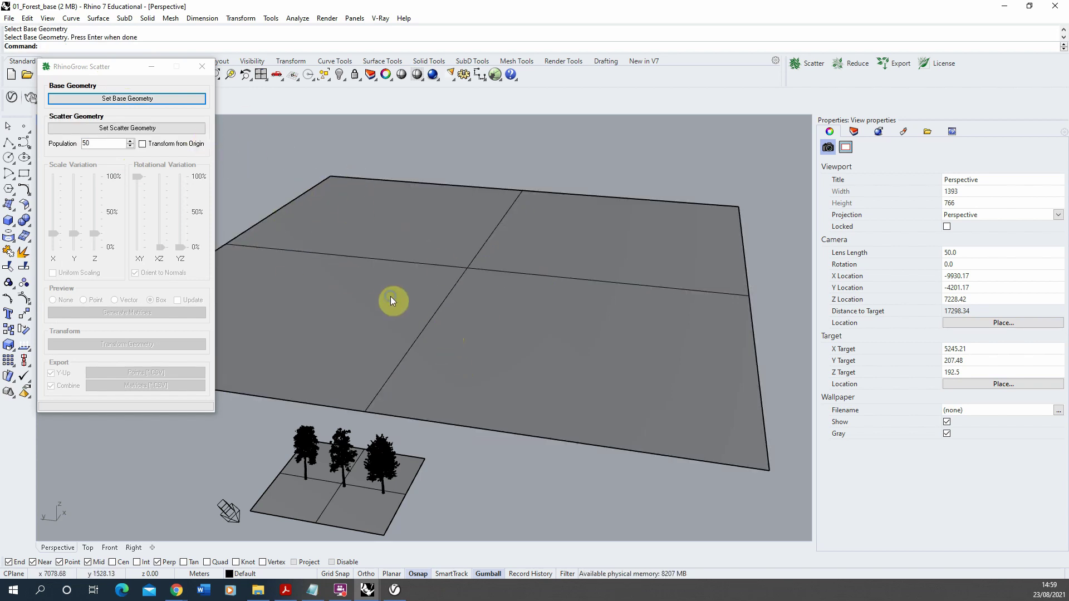
right_drag(391, 300, 402, 287)
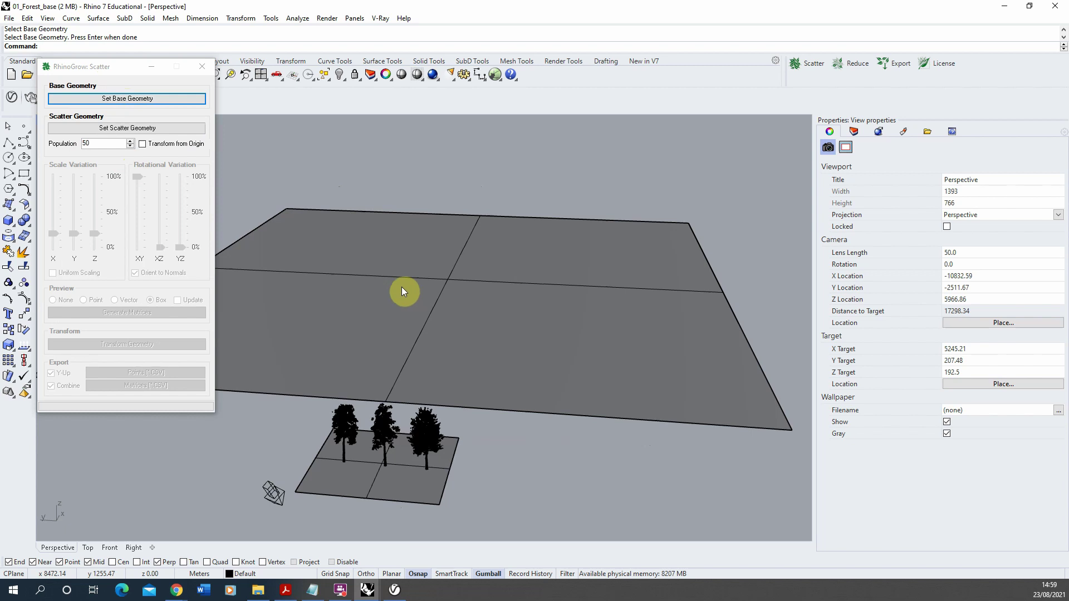
scroll(360, 381, up, 2)
mouse_move(360, 371)
right_down()
mouse_move(367, 366)
mouse_move(351, 363)
right_up()
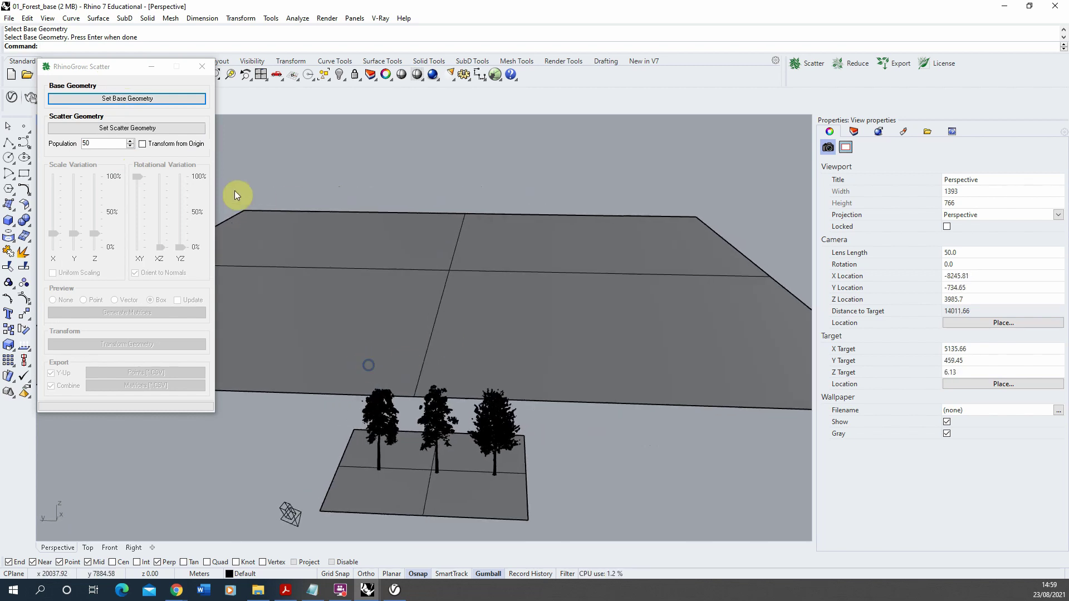
- Set the left birch tree as the scatter geometry
click(142, 134)
click(391, 424)
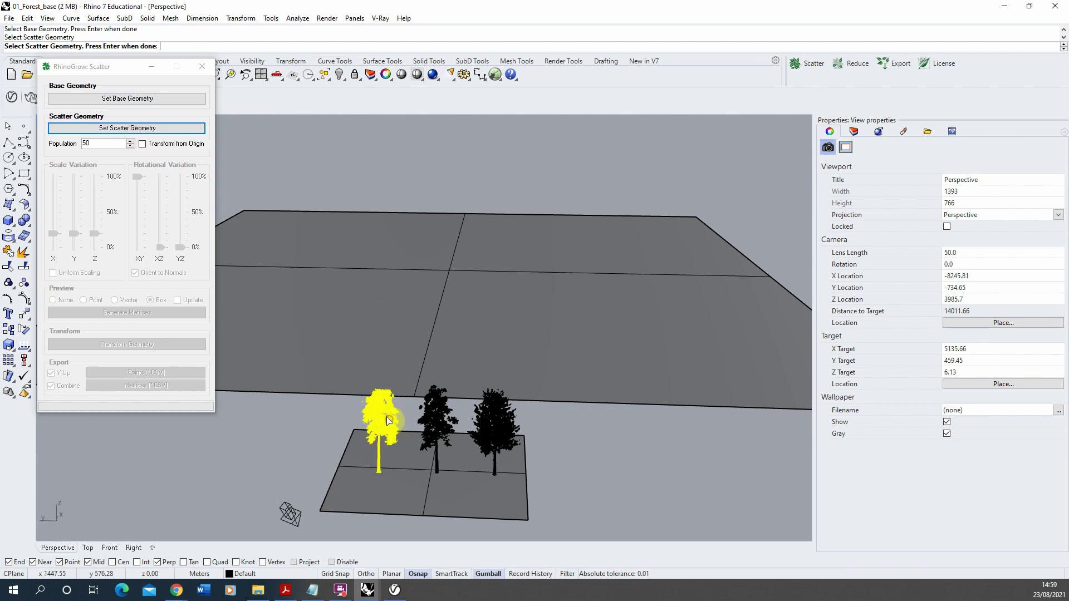
right_click(371, 336)
right_drag(358, 409, 306, 342)
scroll(303, 340, up, 2)
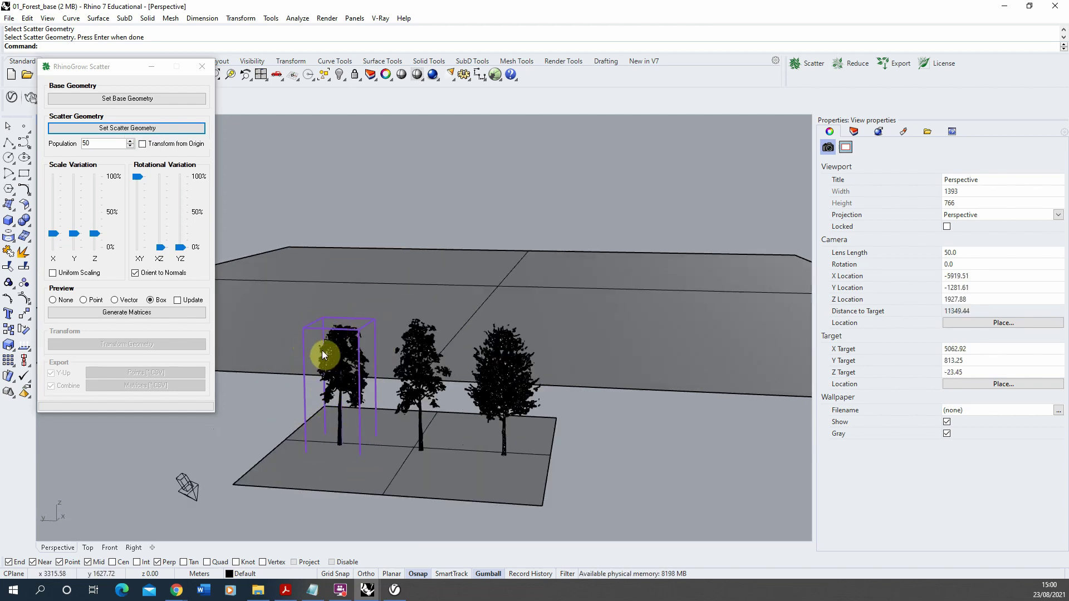
right_drag(322, 355, 326, 356)
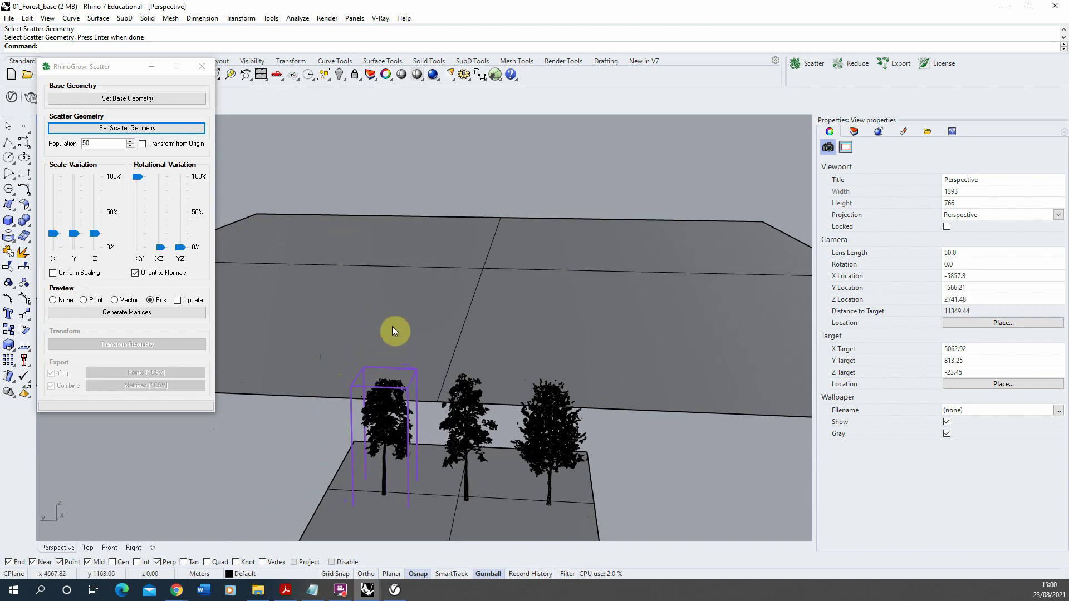
- Set Population to 300 and enable Uniform Scaling with about 40% size variation
double_click(101, 144)
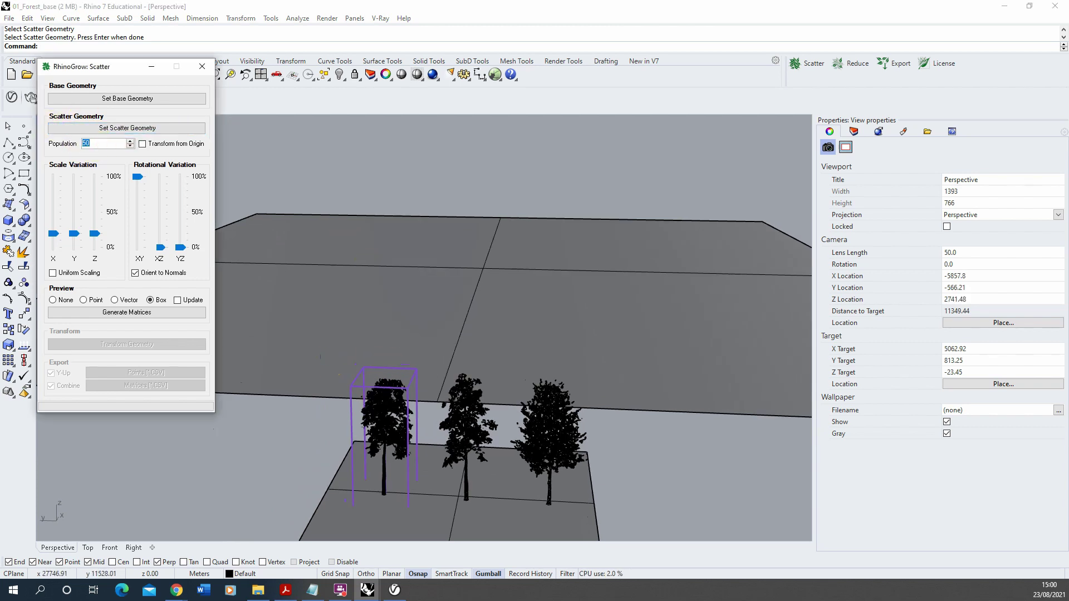
text(300)
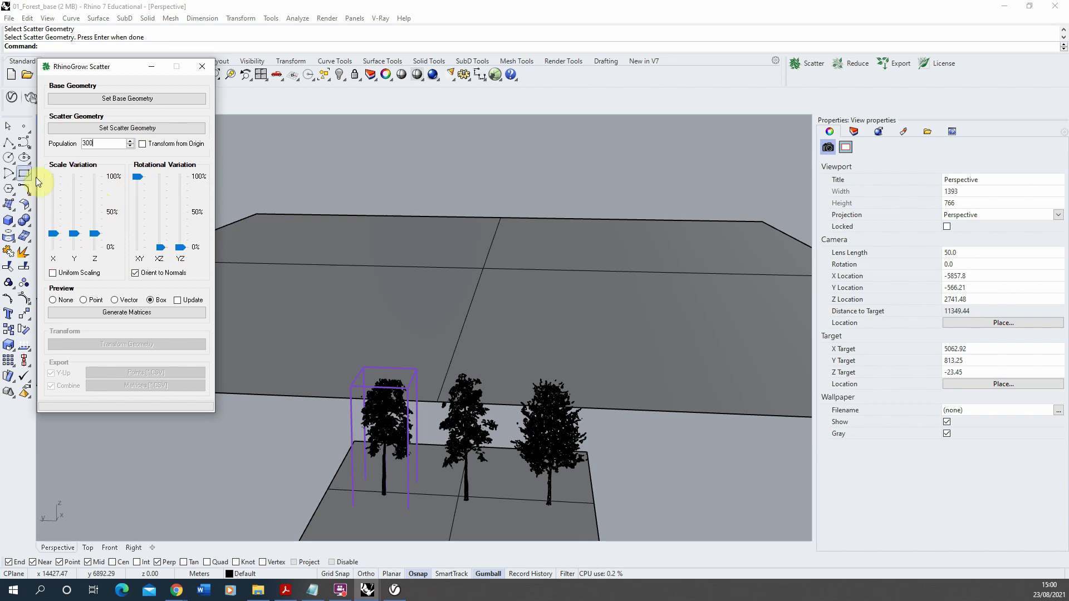
click(53, 273)
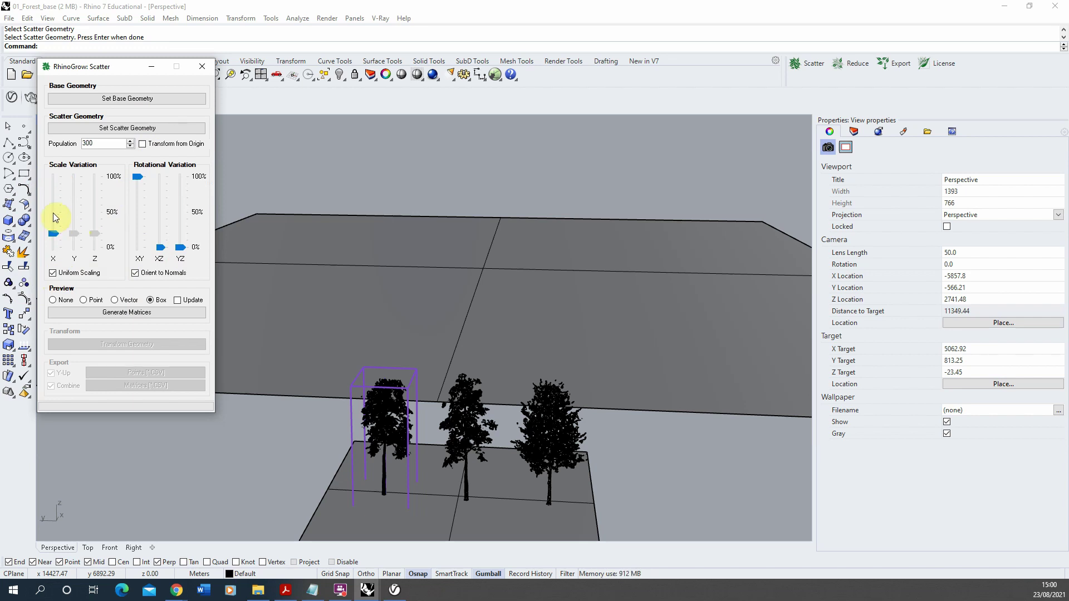
drag(53, 234, 56, 215)
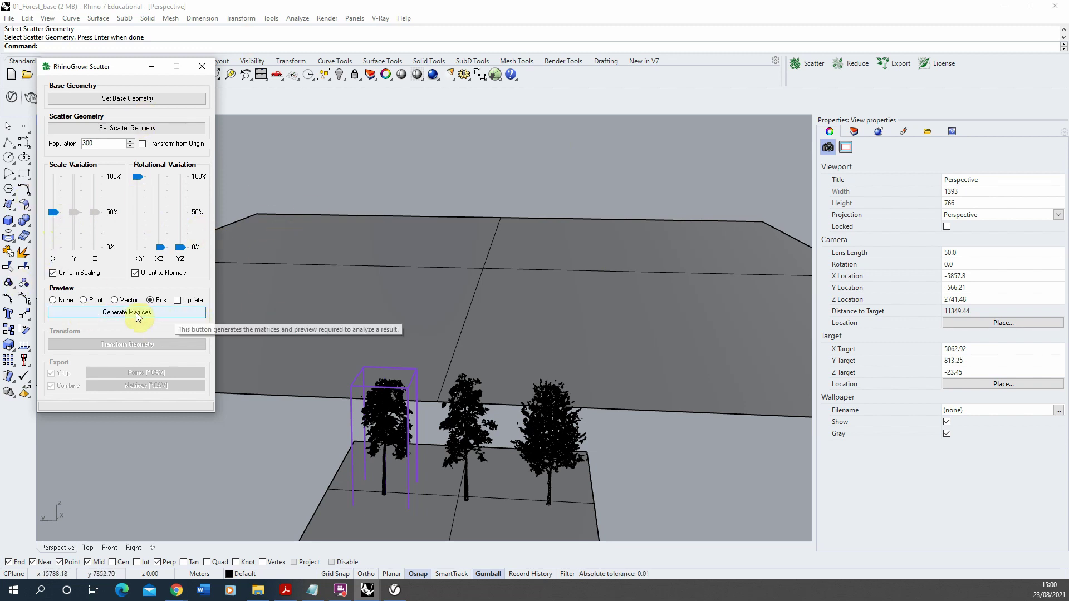
- Generate the scatter matrices and replace the preview boxes with copies of the left tree
click(89, 314)
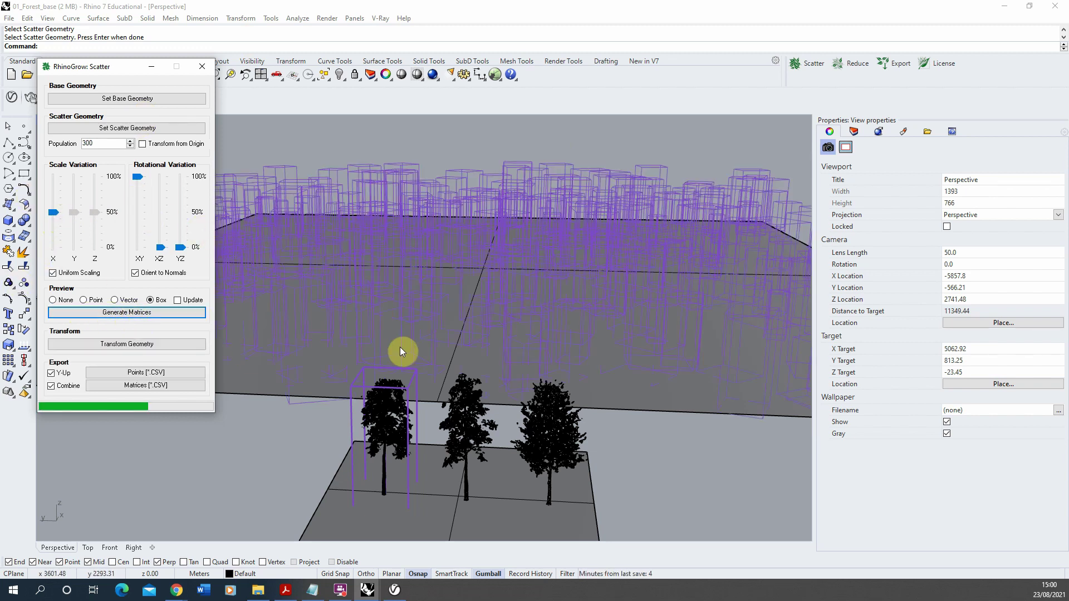
right_drag(371, 260, 298, 217)
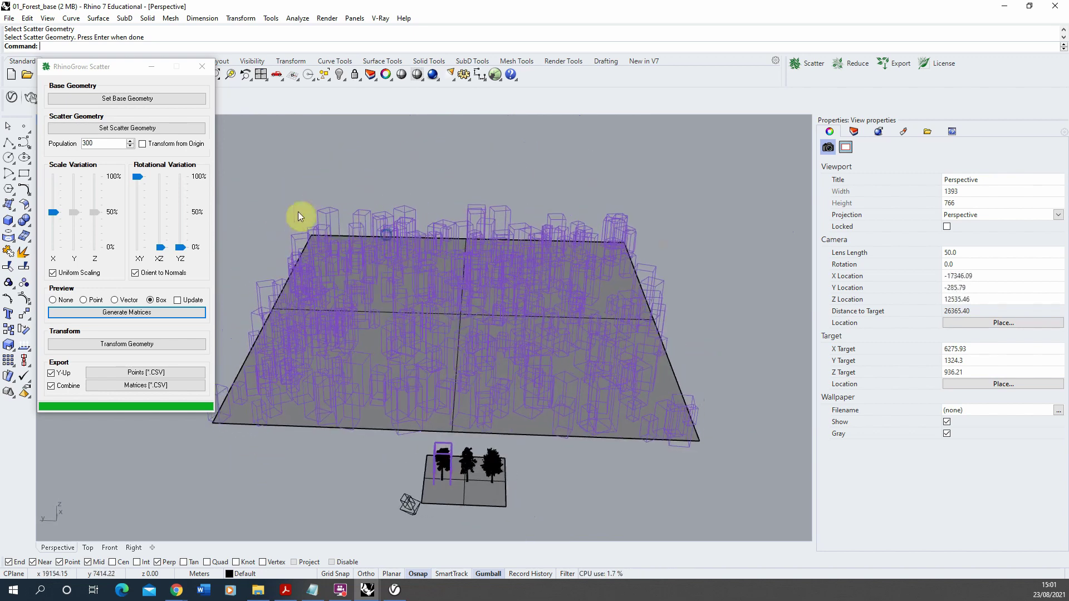
click(136, 345)
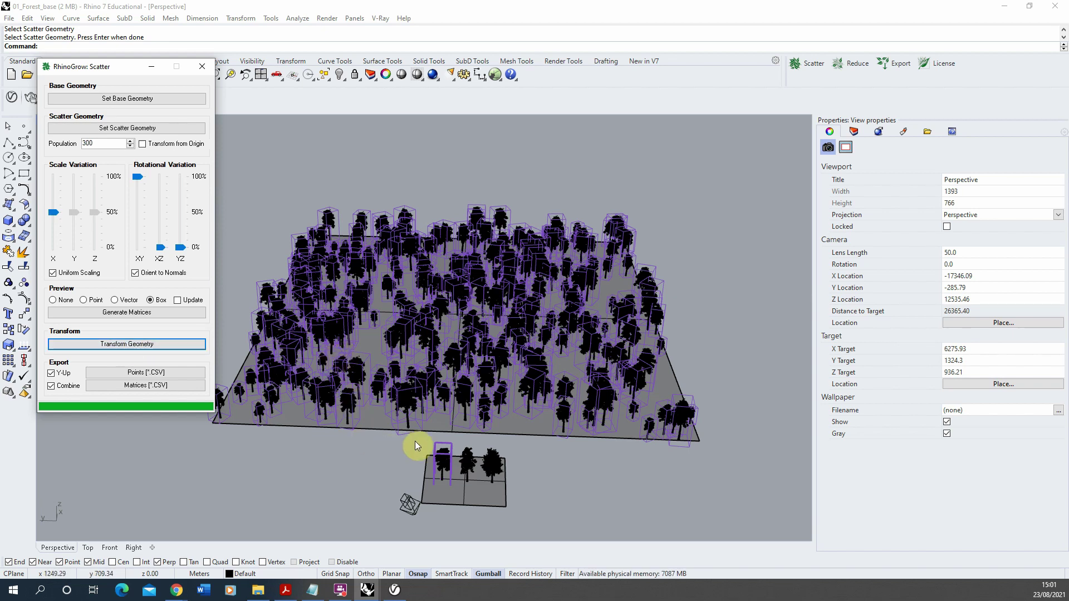
scroll(476, 473, up, 4)
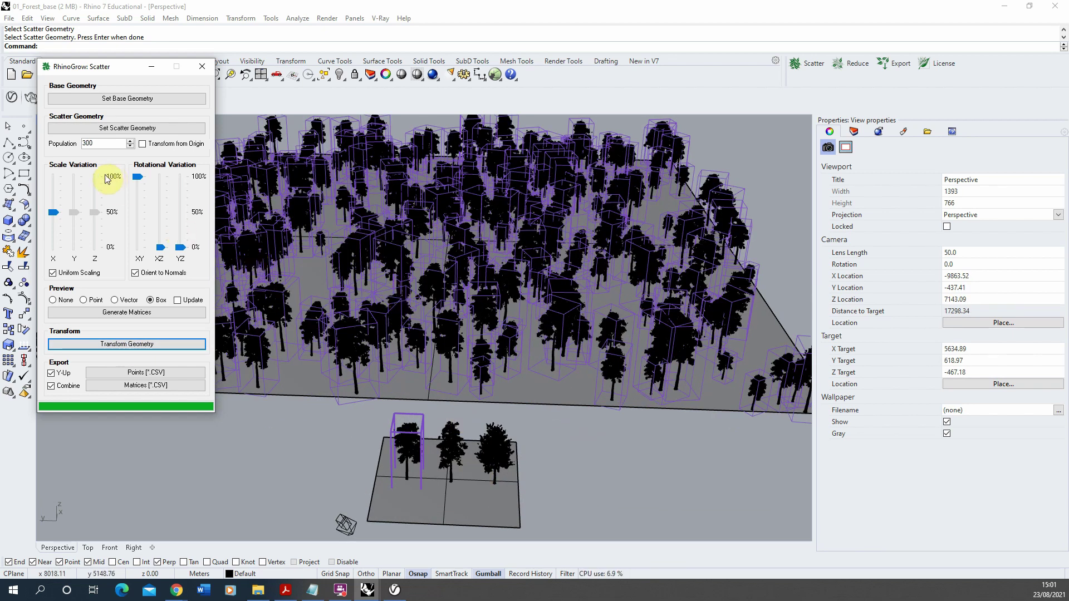
- Set the middle tree as scatter geometry, regenerate matrices, and transform to add 300 more copies
click(110, 130)
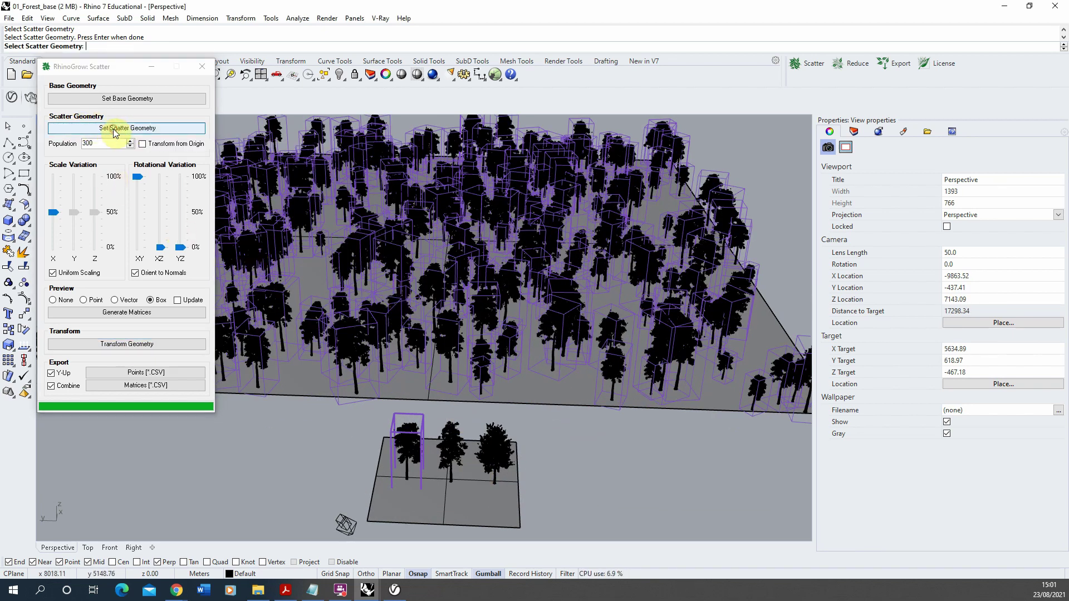
click(454, 454)
key(Return)
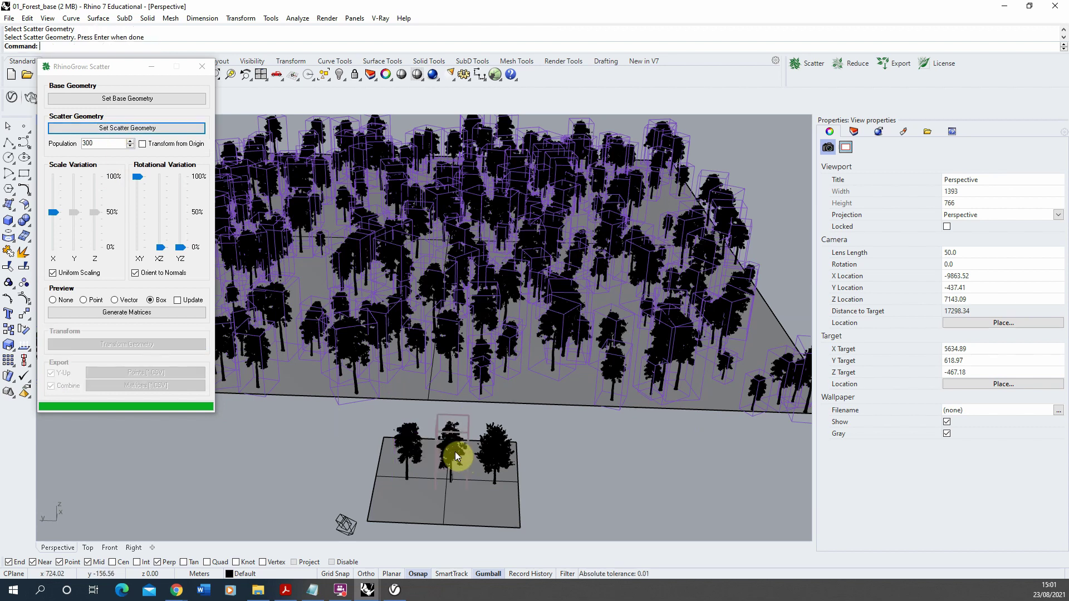
click(123, 312)
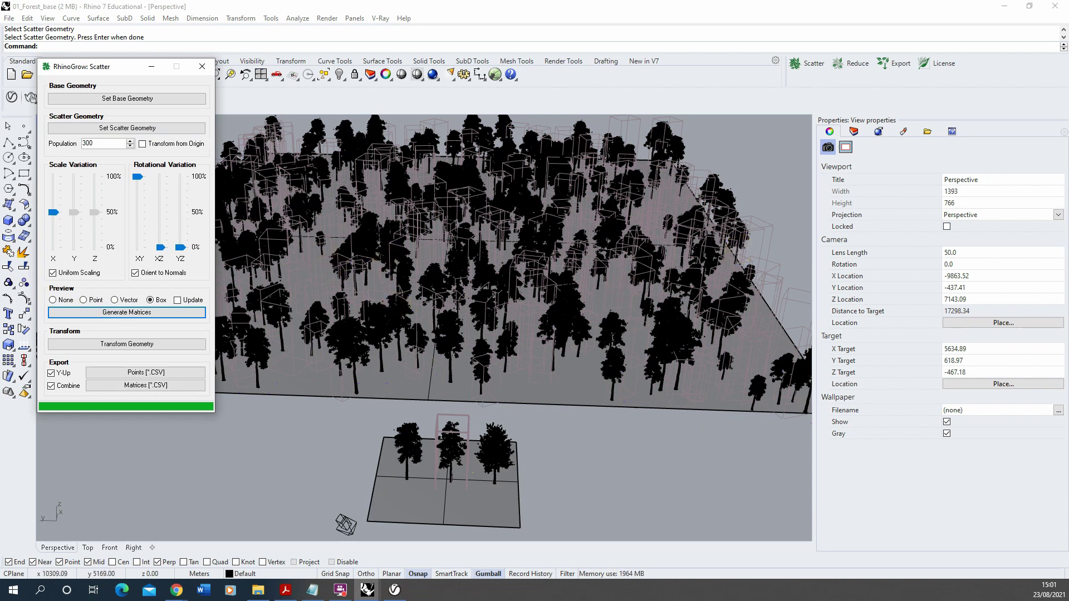
click(127, 344)
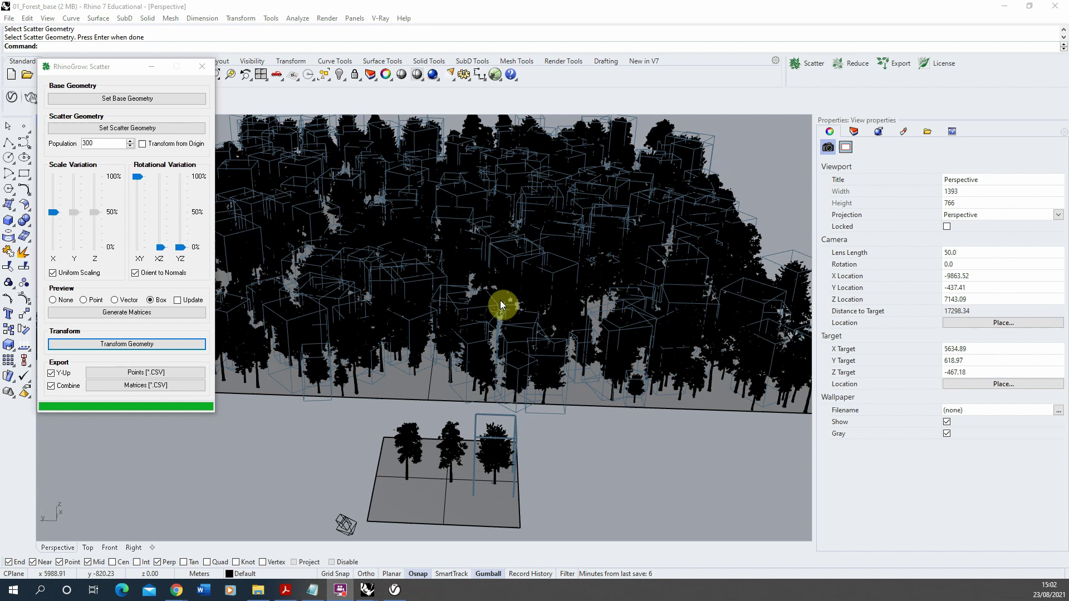
click(203, 69)
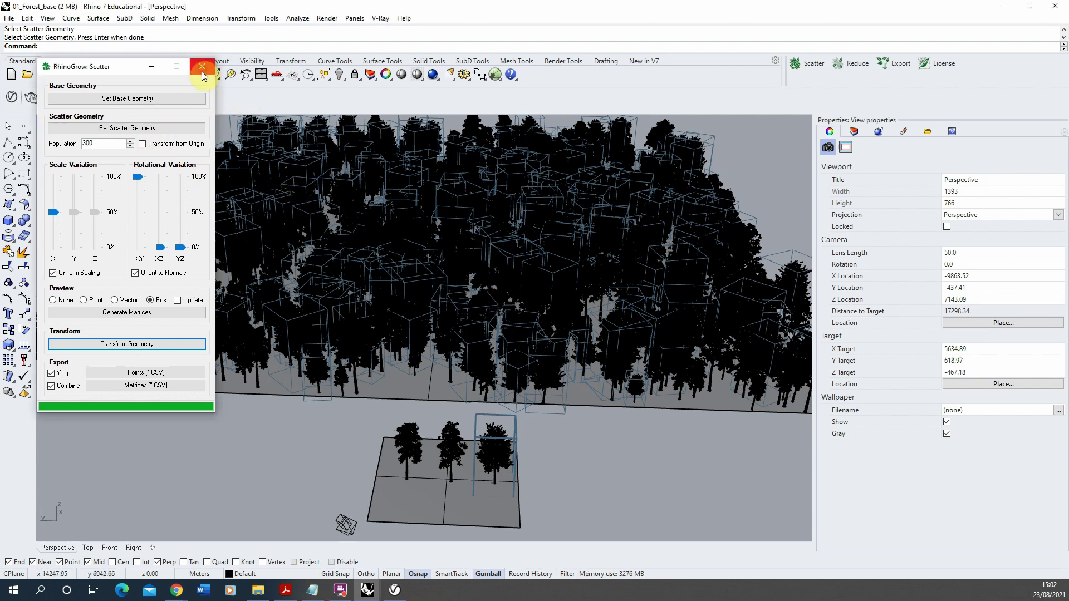
- Close the Scatter panel and bring the Perspective view down to eye level among the trunks
click(202, 67)
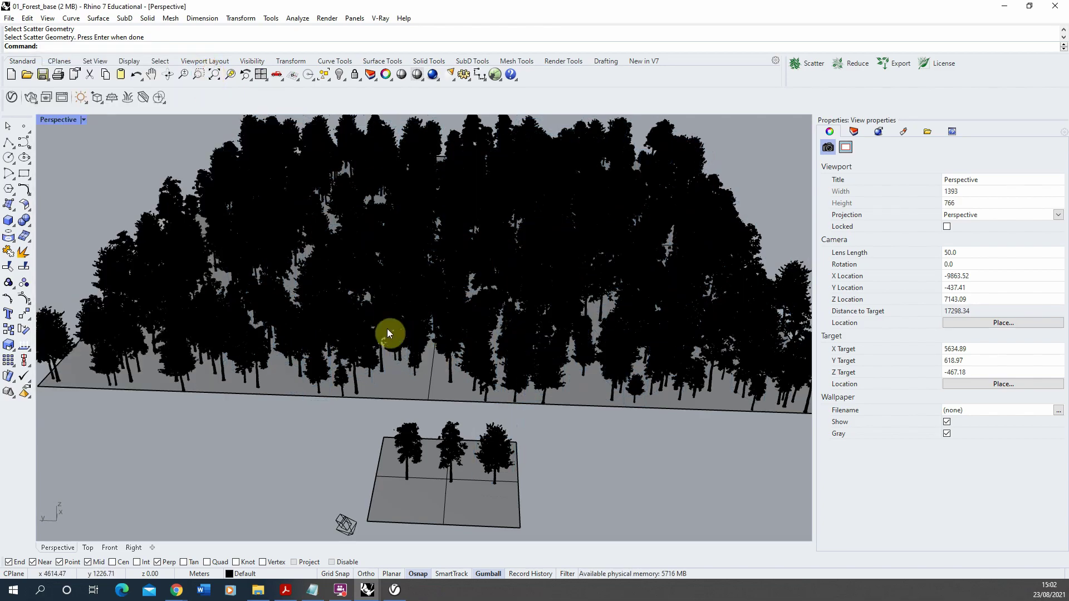
right_drag(389, 333, 382, 358)
scroll(406, 296, up, 5)
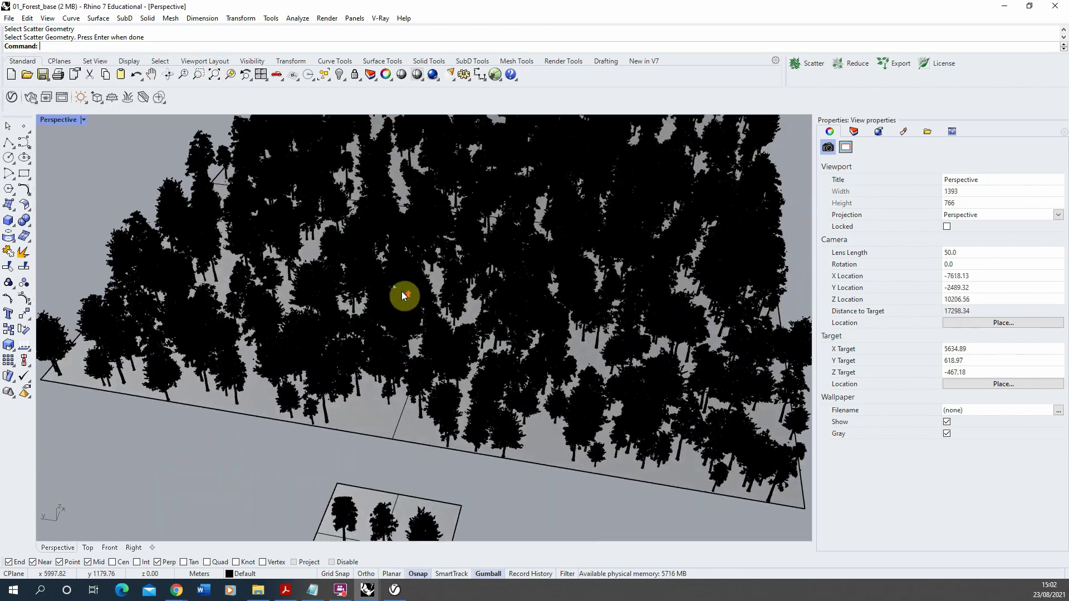
right_drag(404, 295, 317, 253)
scroll(368, 309, up, 5)
scroll(332, 262, up, 3)
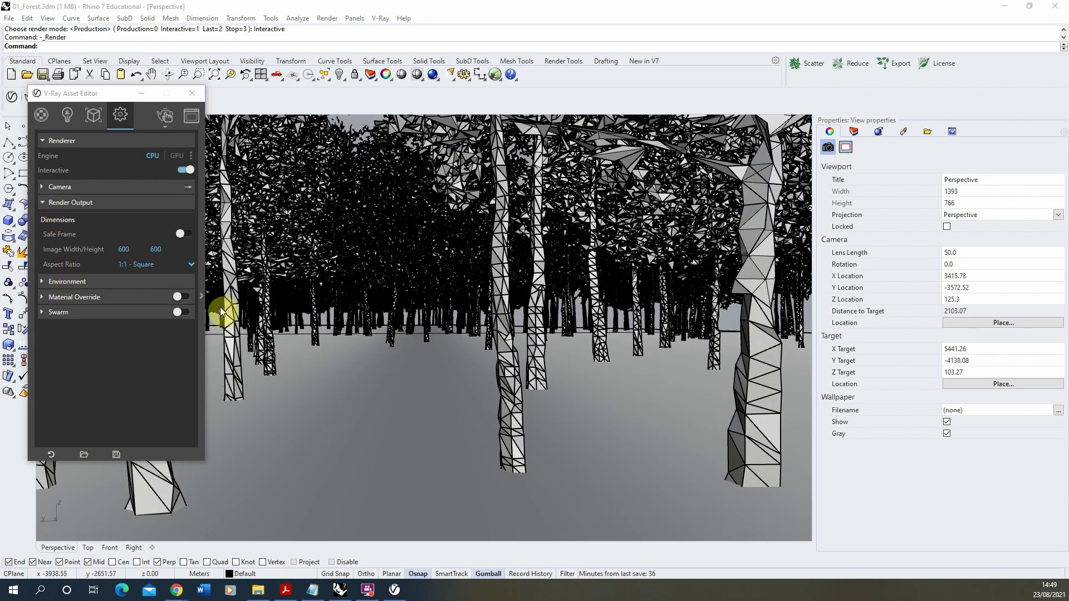
- Render the eye-level Perspective view of the birch forest with V-Ray at 600 x 600
click(165, 117)
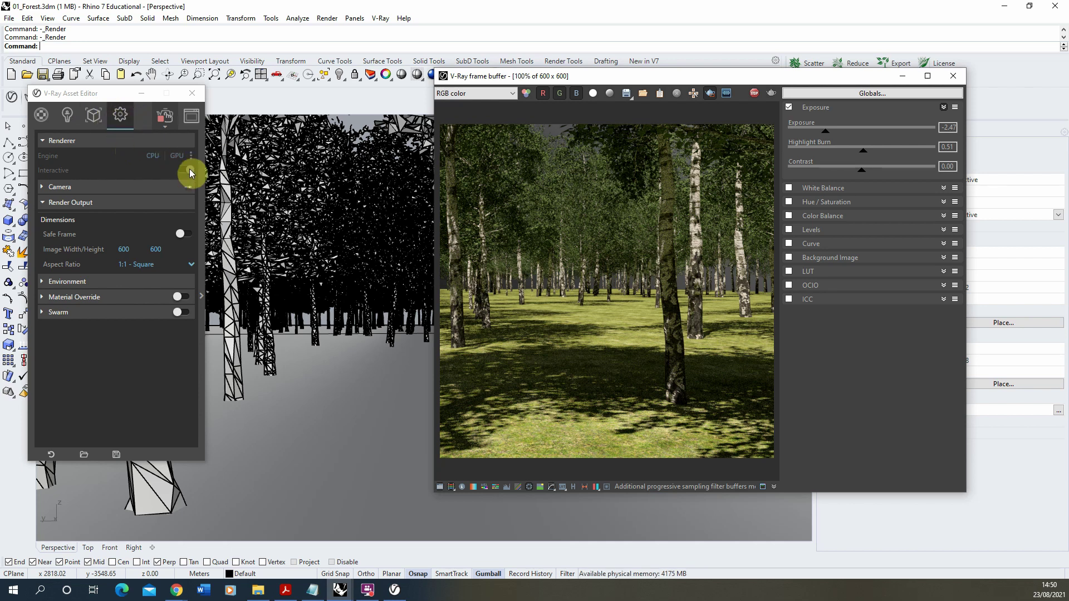
- In the advanced V-Ray settings, enable Volumetric Environment and choose the Environment Fog type
click(201, 178)
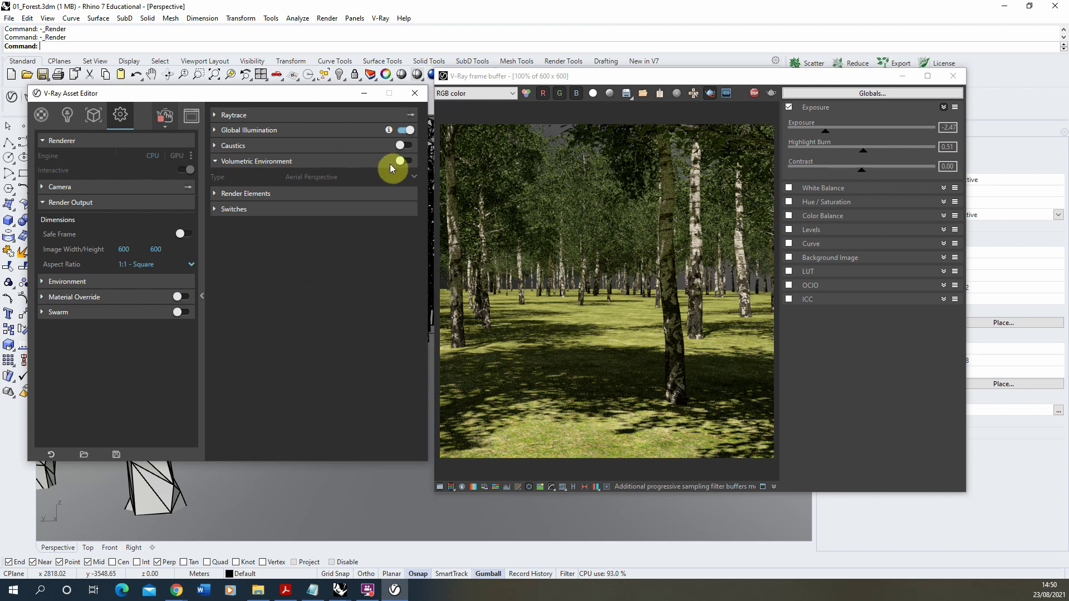
click(406, 161)
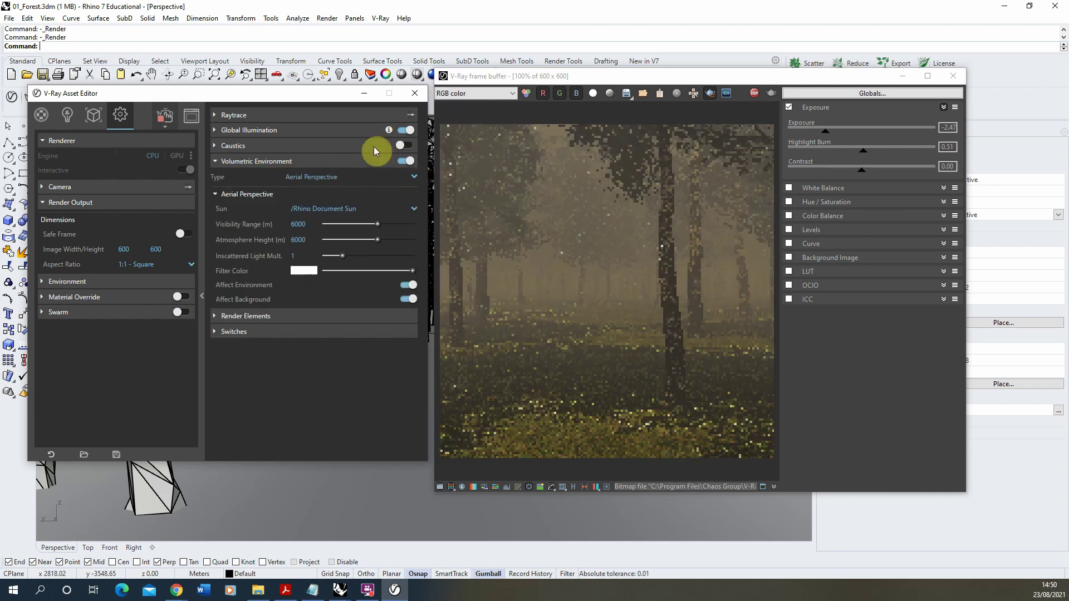
click(311, 177)
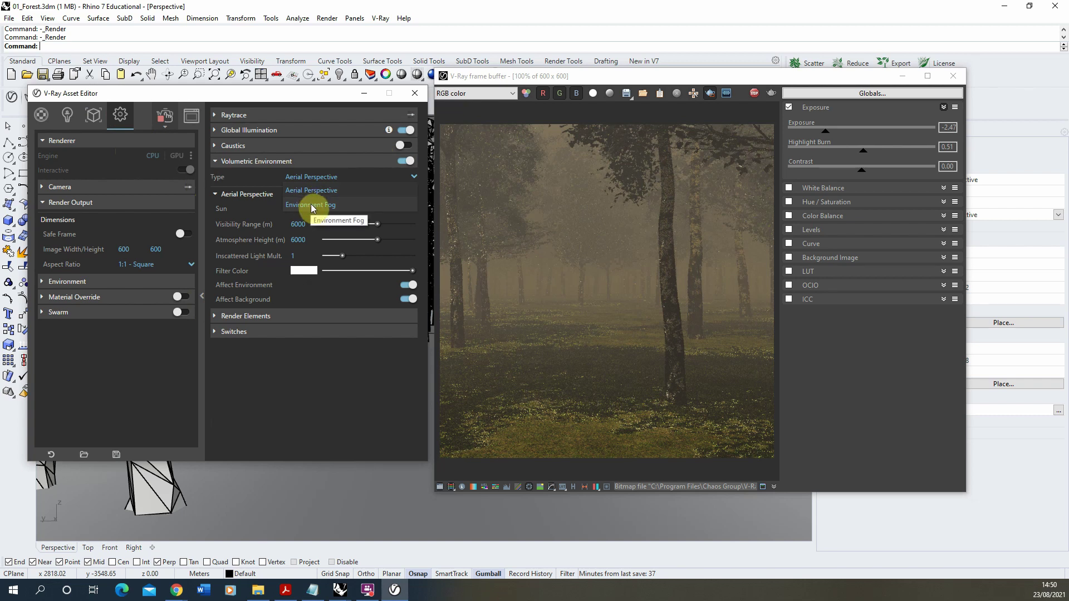
click(310, 205)
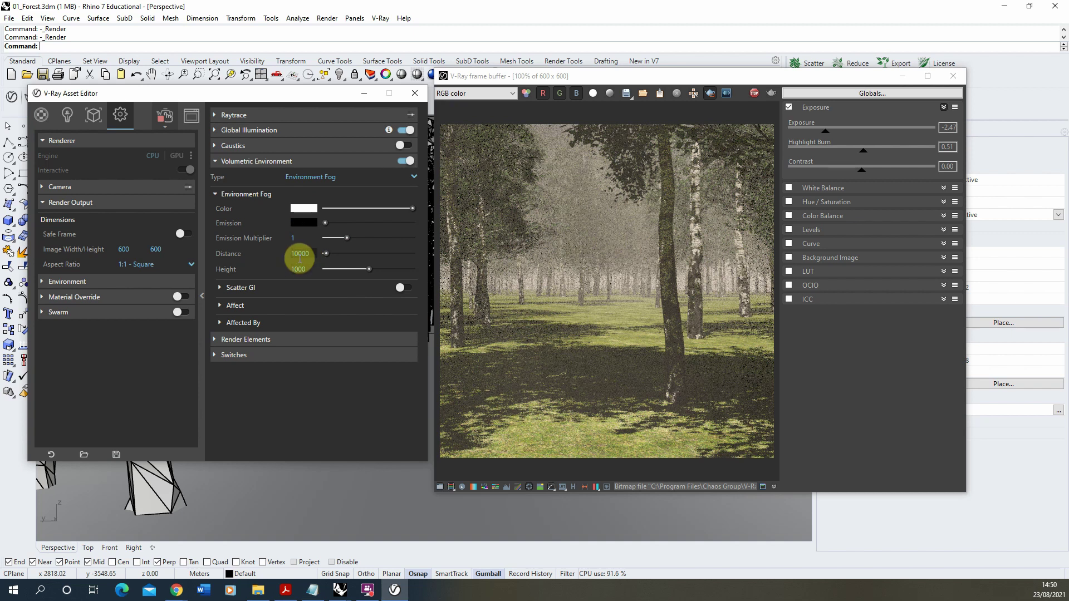
- Replace the Environment Fog Distance value with 40000
click(294, 254)
key(BackSpace)
text(3)
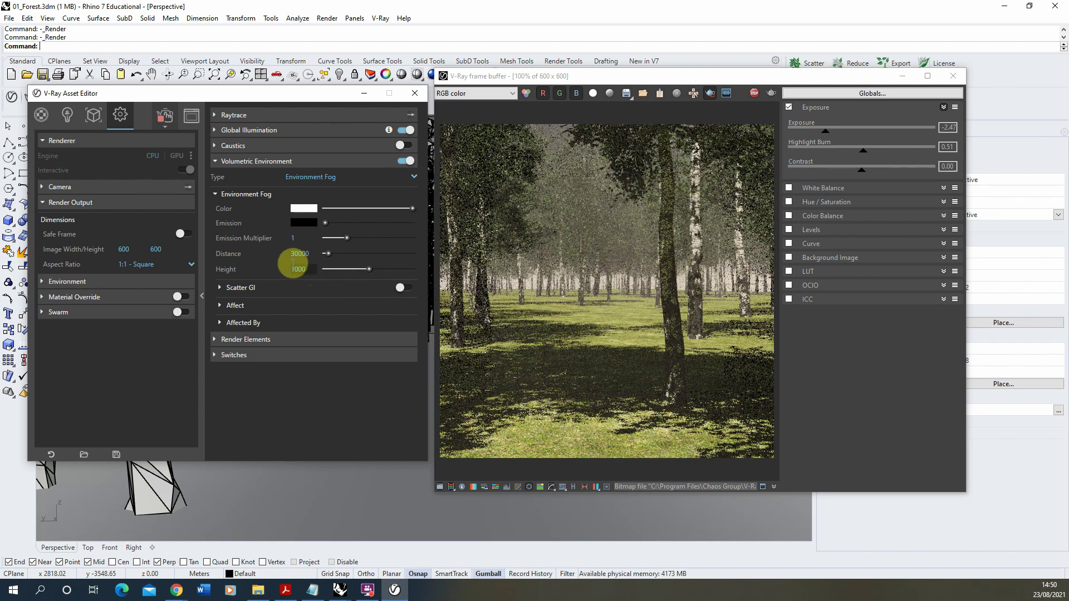
text(40000)
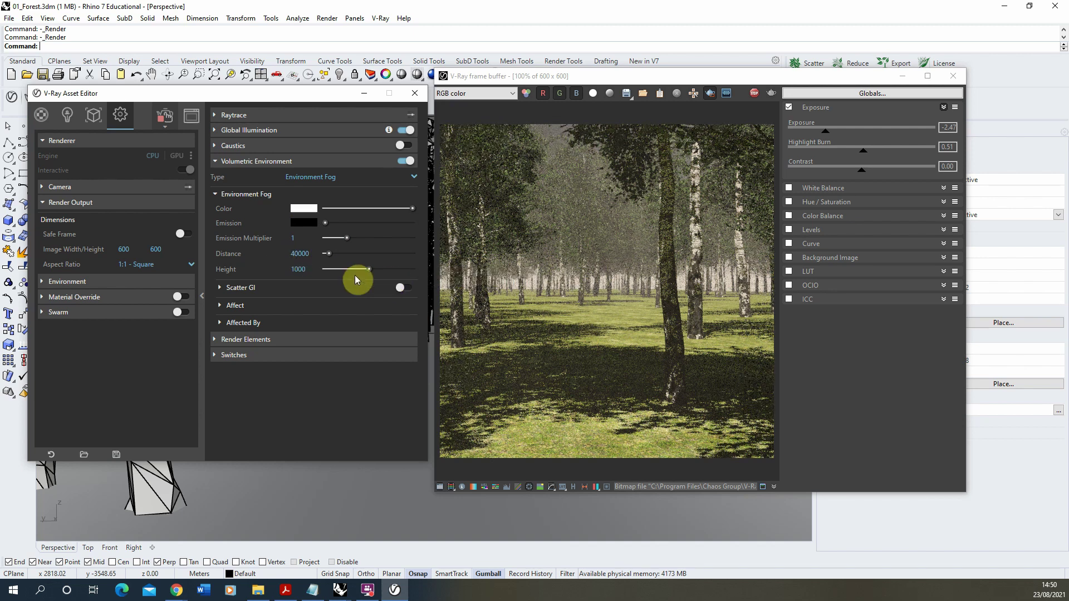
key(Return)
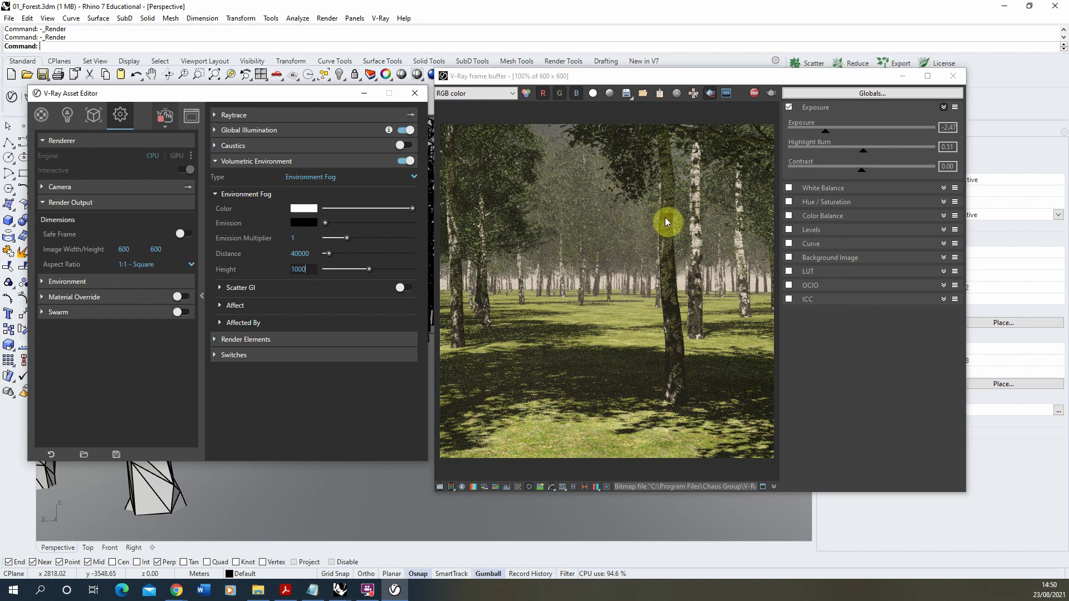
- Raise the Environment Fog Distance from 40000 to 50000 for a thinner haze
scroll(553, 218, up, 3)
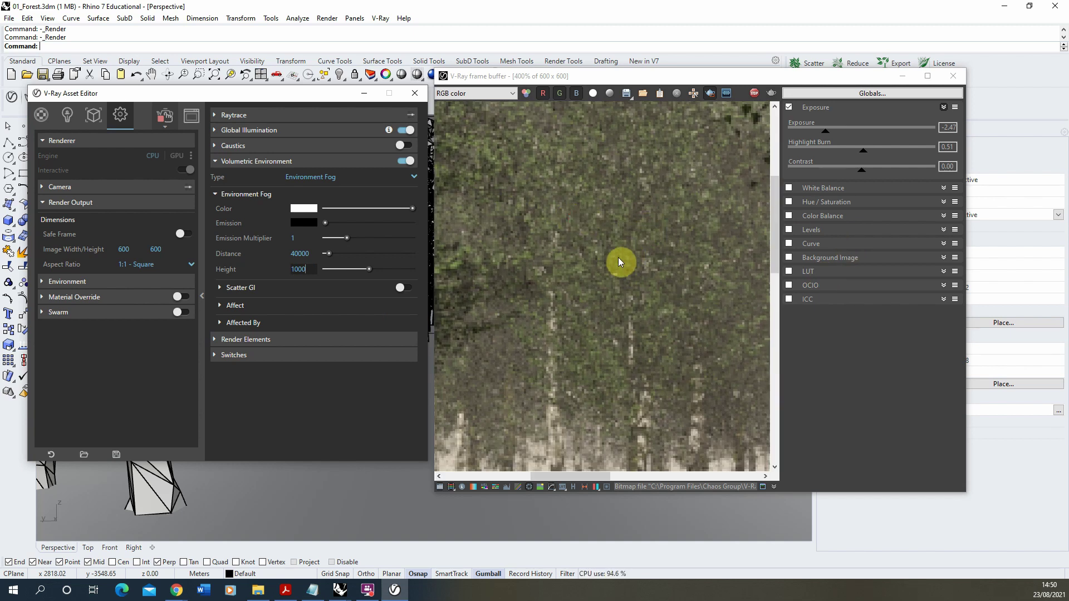
scroll(619, 257, down, 3)
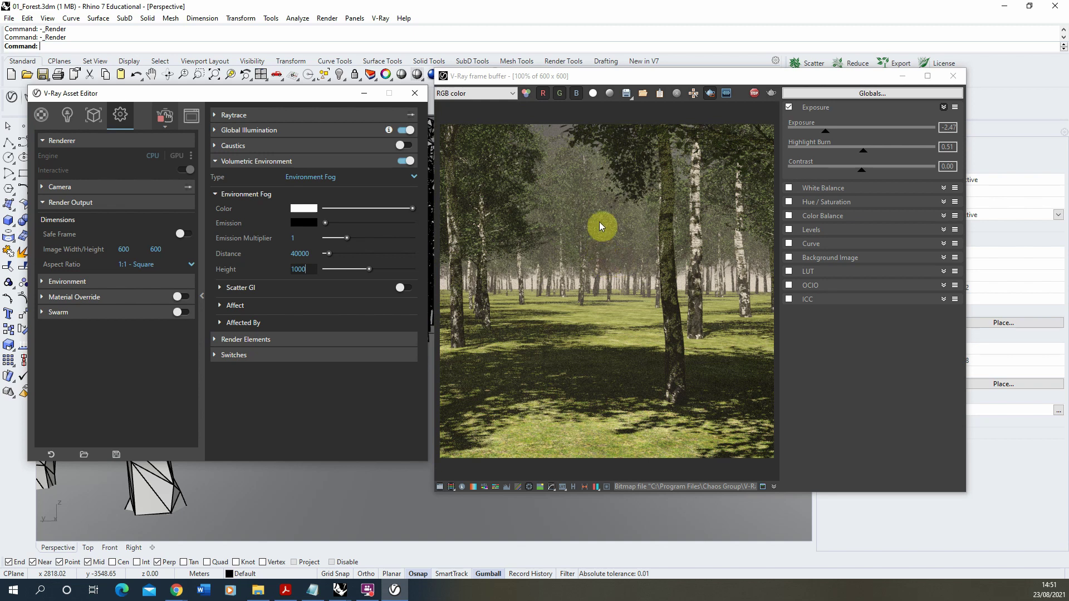
click(295, 253)
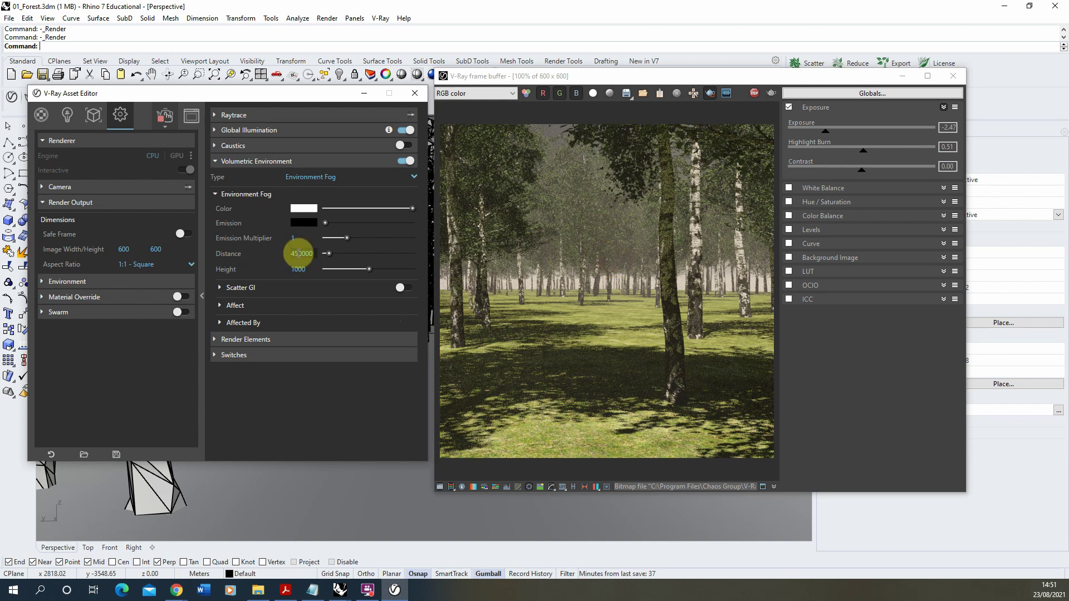
text(5)
key(BackSpace)
click(304, 269)
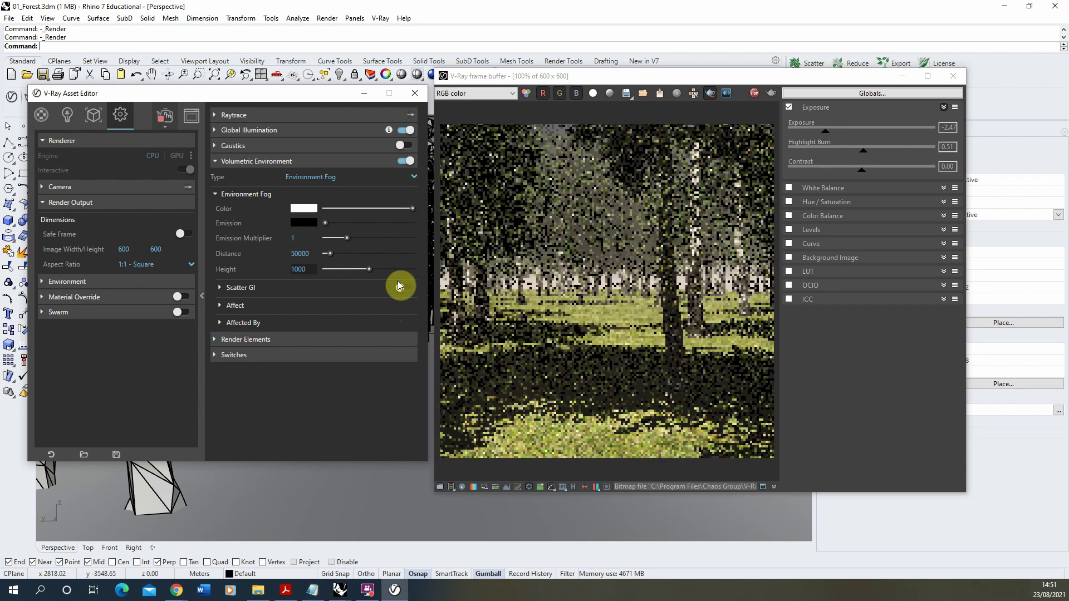